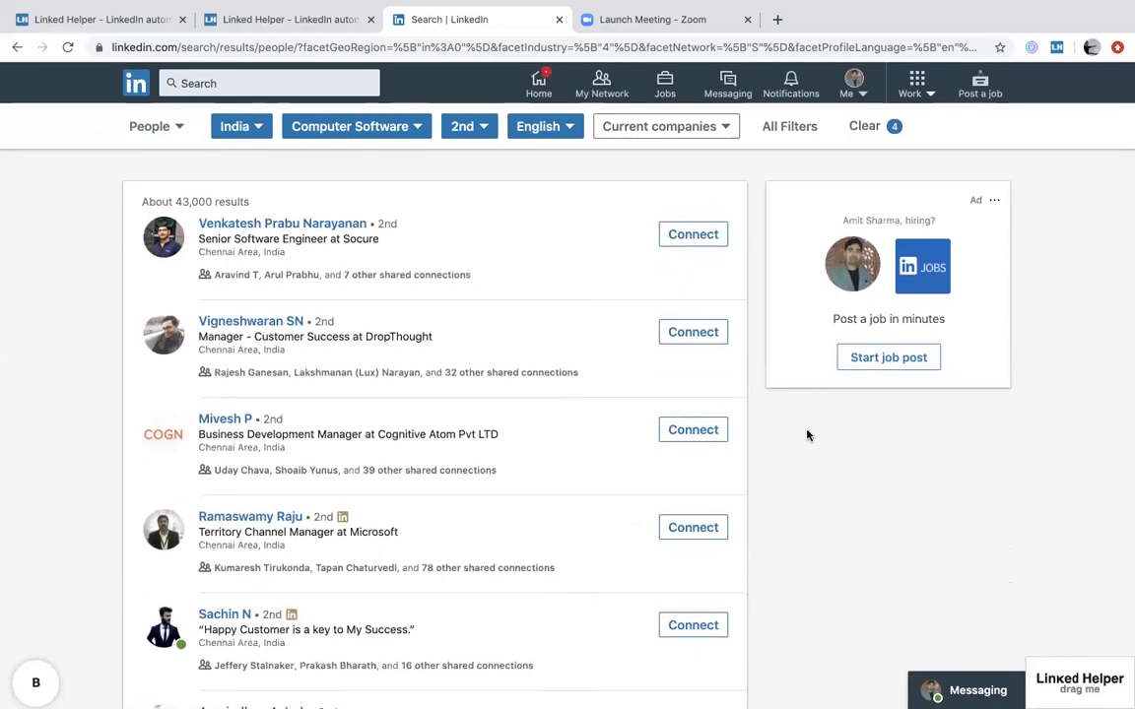
# Open the Linked Helper download page and review the installation videos and the steps for adding the extension to Chrome
pyautogui.click(131, 22)
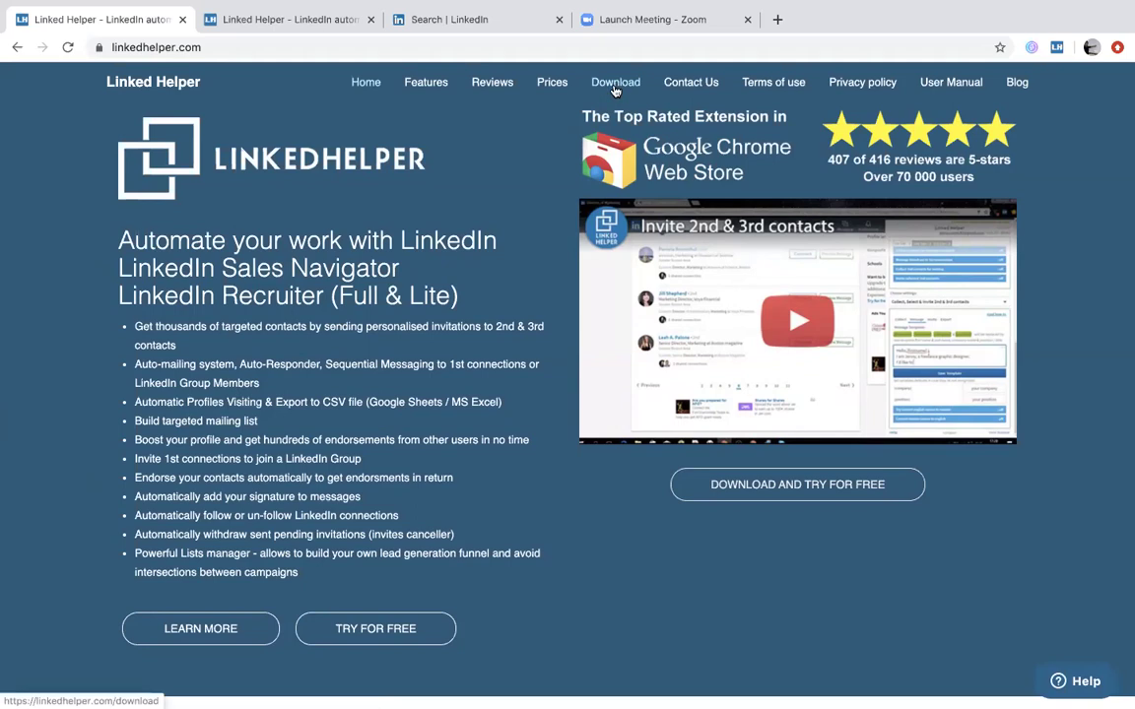
pyautogui.click(246, 33)
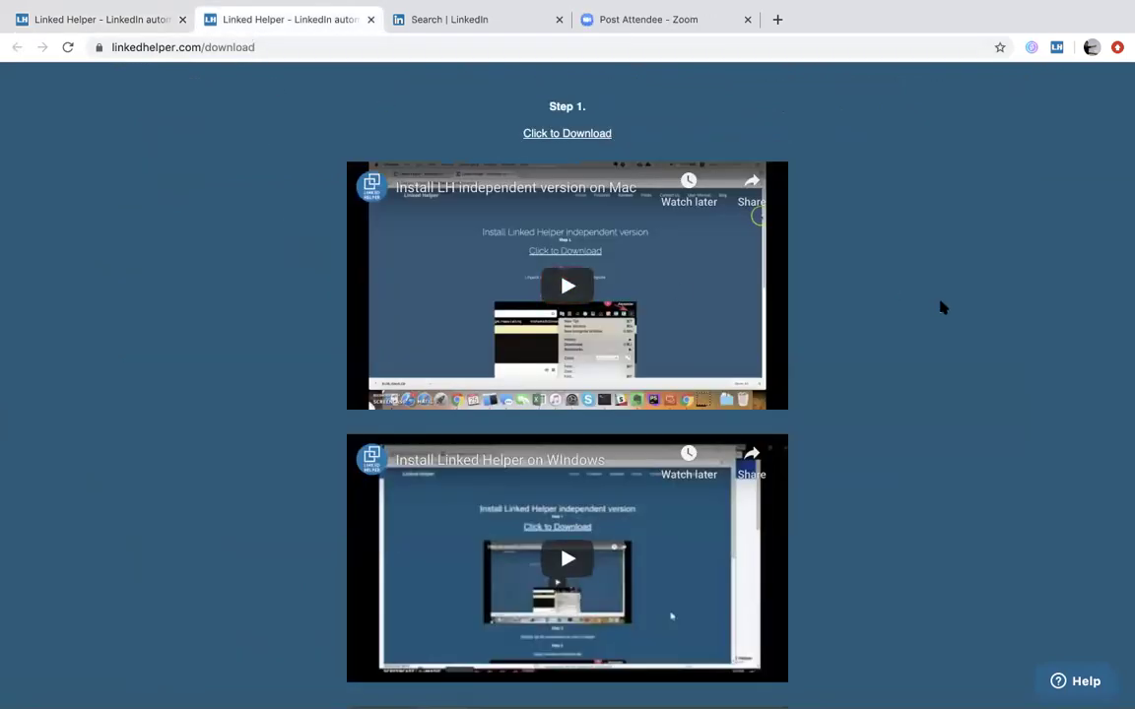
pyautogui.rightClick(980, 308)
pyautogui.press('i')
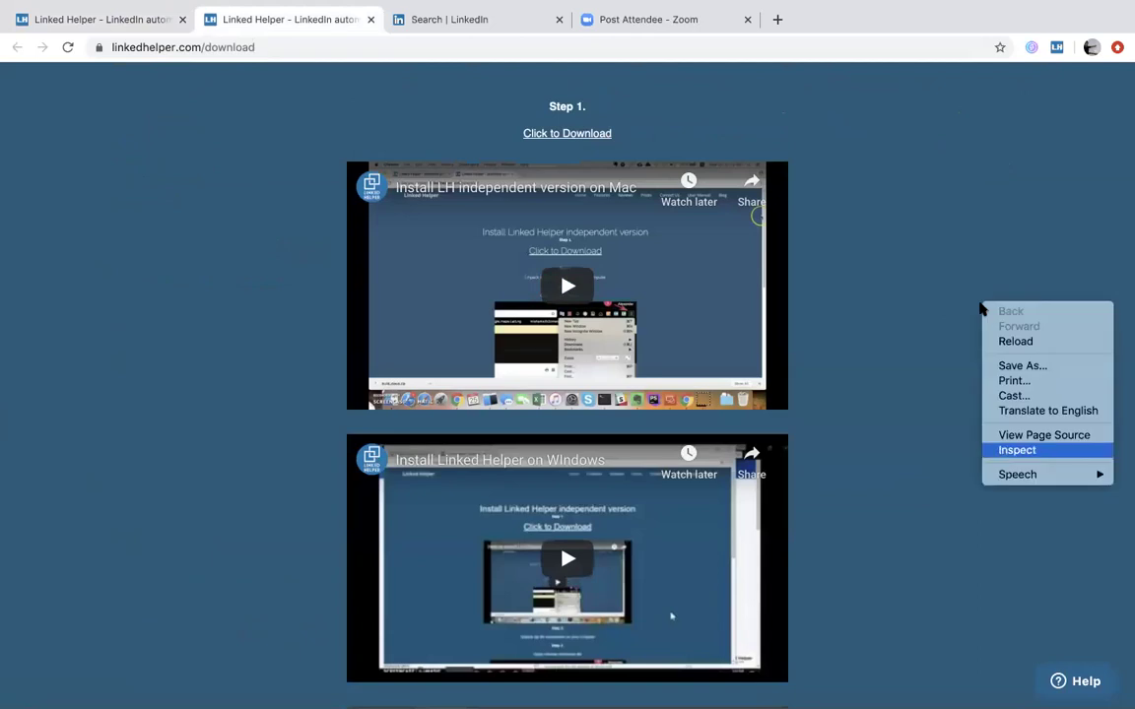
pyautogui.click(826, 293)
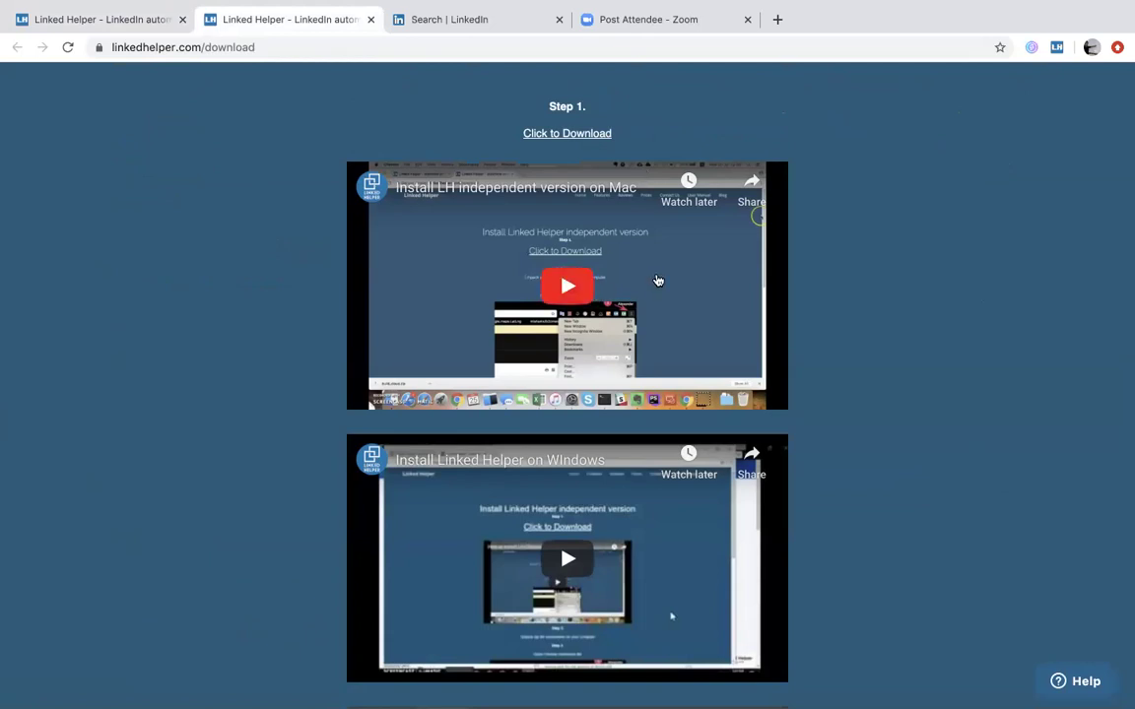
pyautogui.scroll(-3, 669, 482)
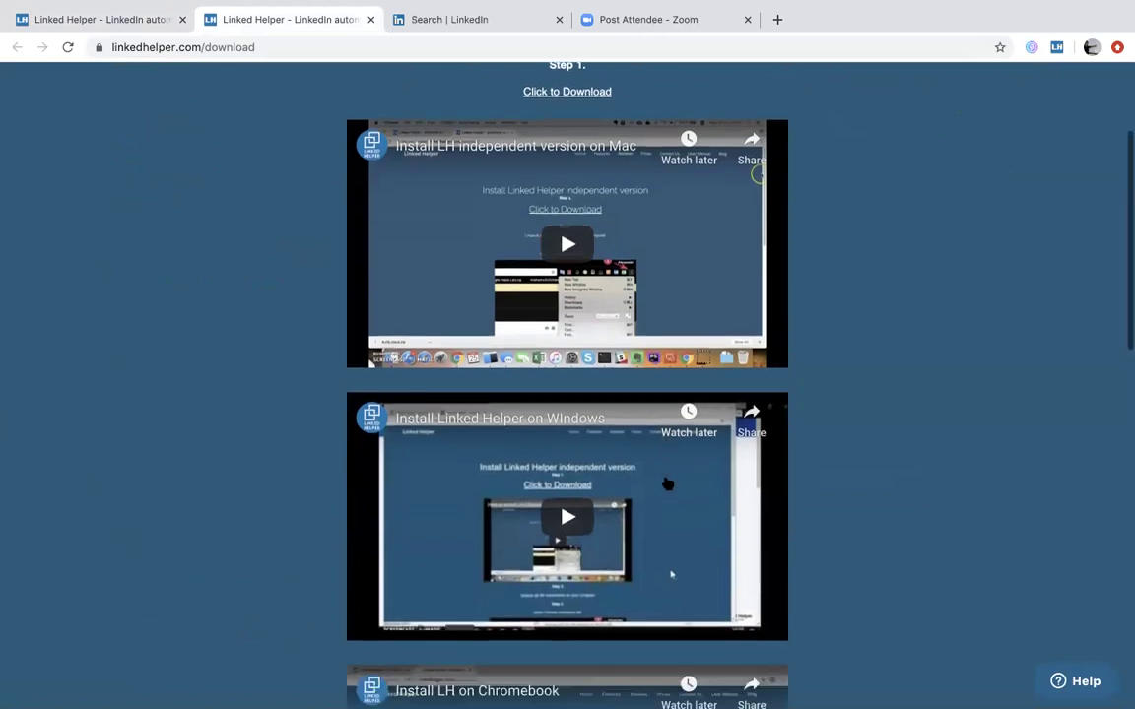
pyautogui.scroll(-3, 669, 484)
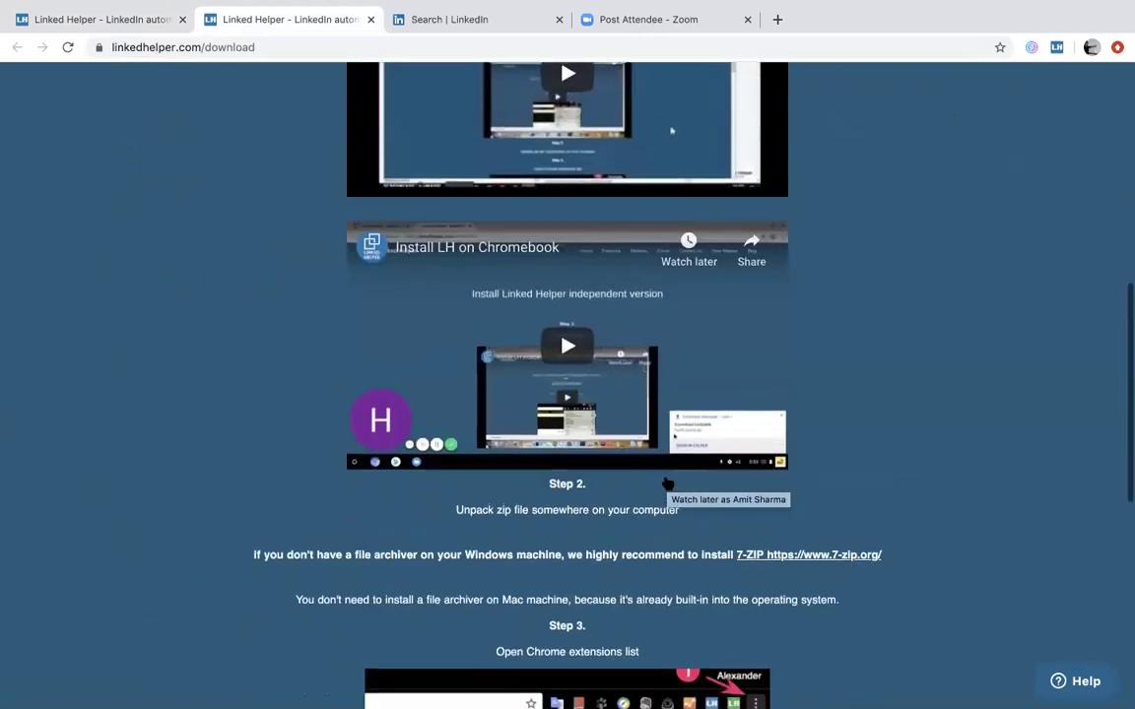
pyautogui.scroll(-5, 667, 484)
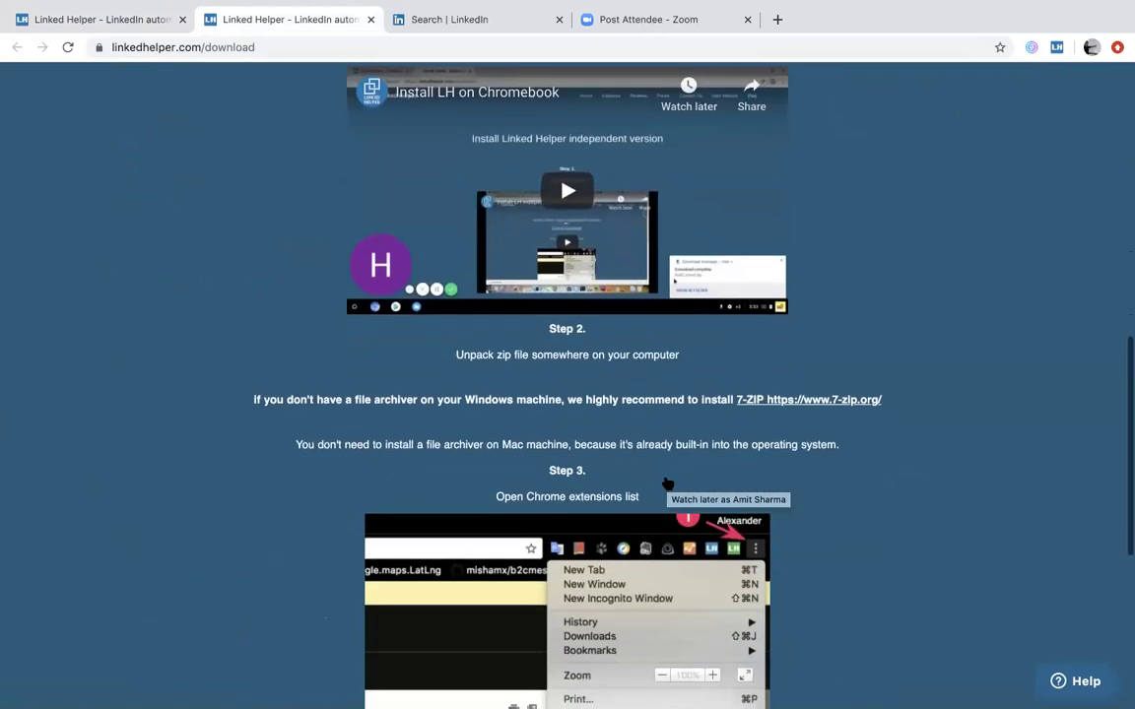
pyautogui.scroll(-4, 667, 483)
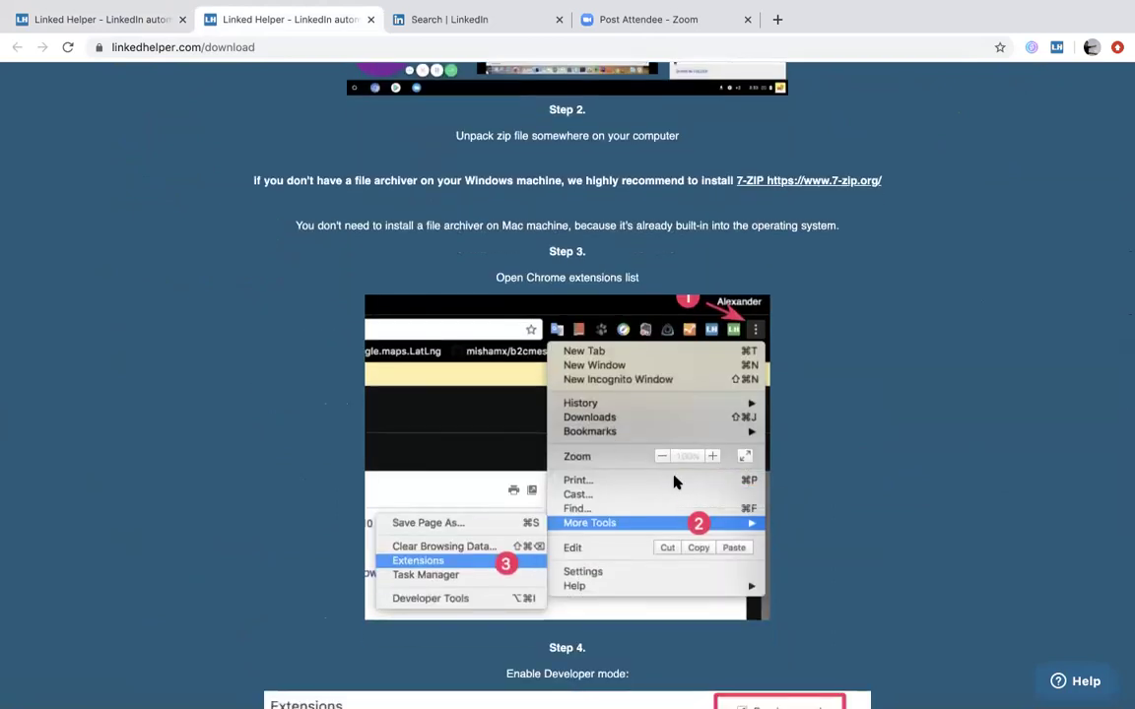
pyautogui.scroll(-4, 676, 479)
pyautogui.scroll(20, 676, 482)
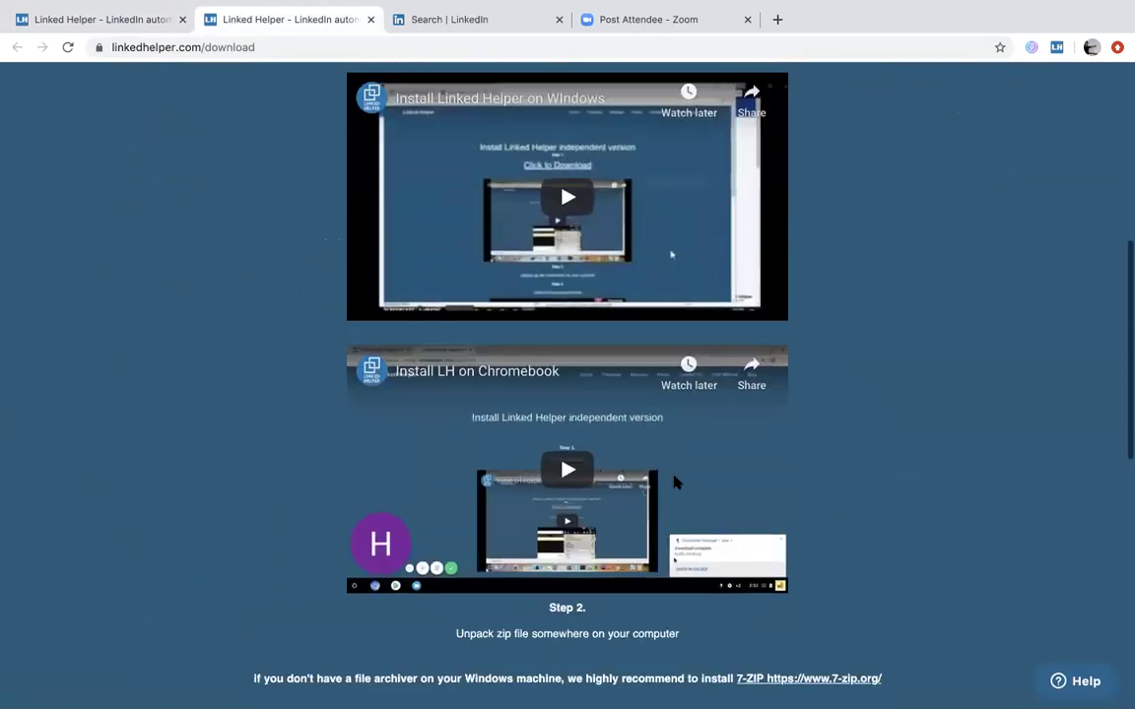
pyautogui.scroll(2, 675, 484)
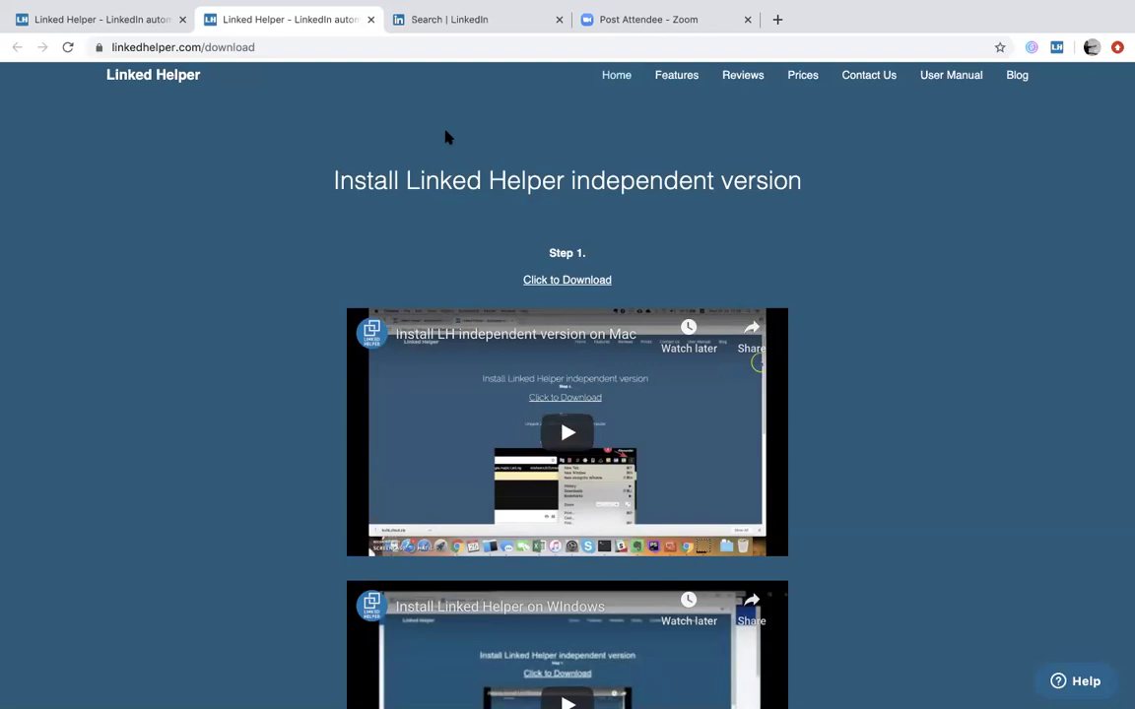
# Switch back to LinkedIn and open the account owner's profile page
pyautogui.click(427, 19)
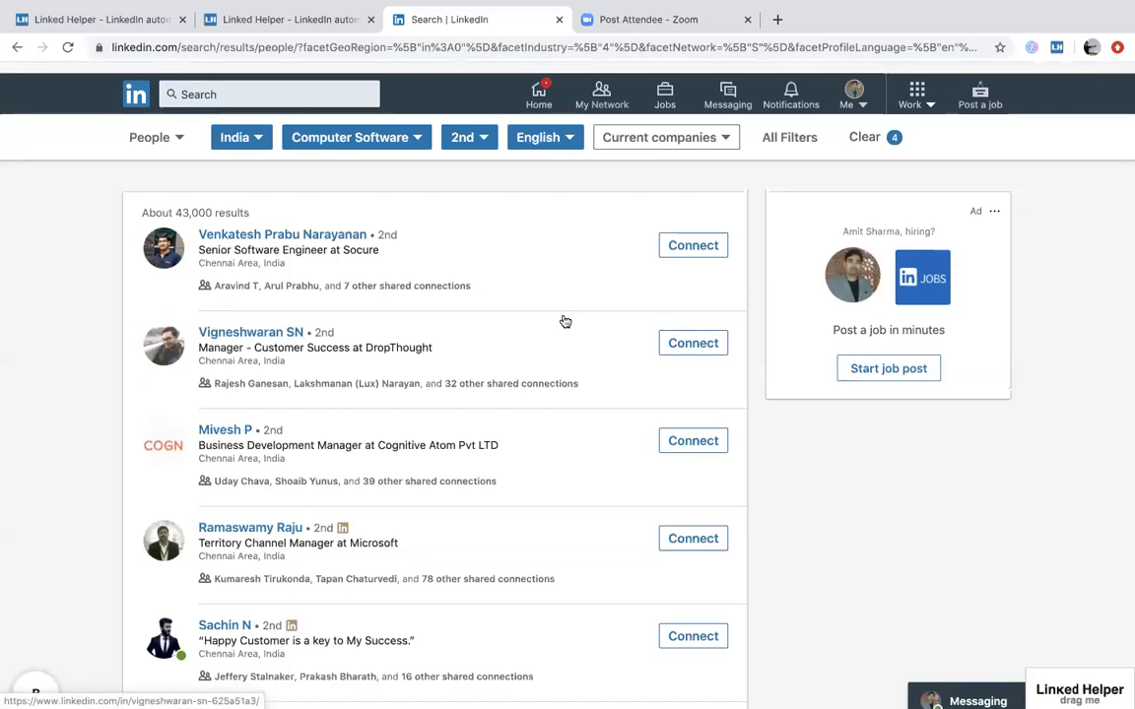
pyautogui.click(853, 87)
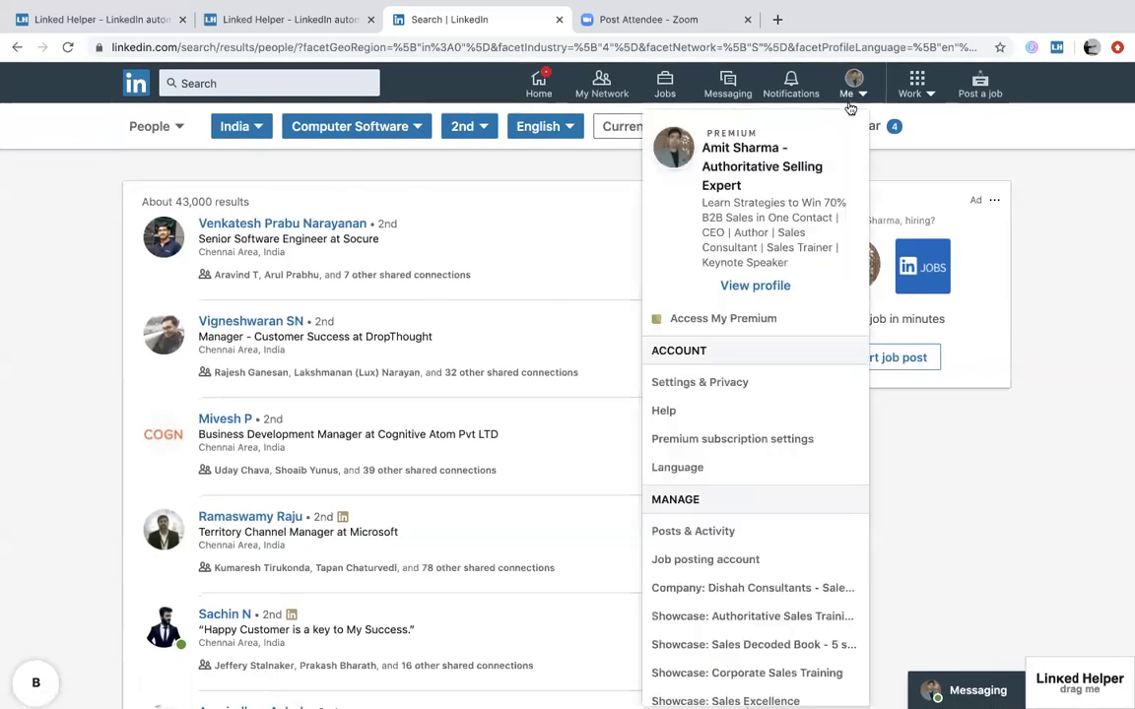
pyautogui.click(751, 154)
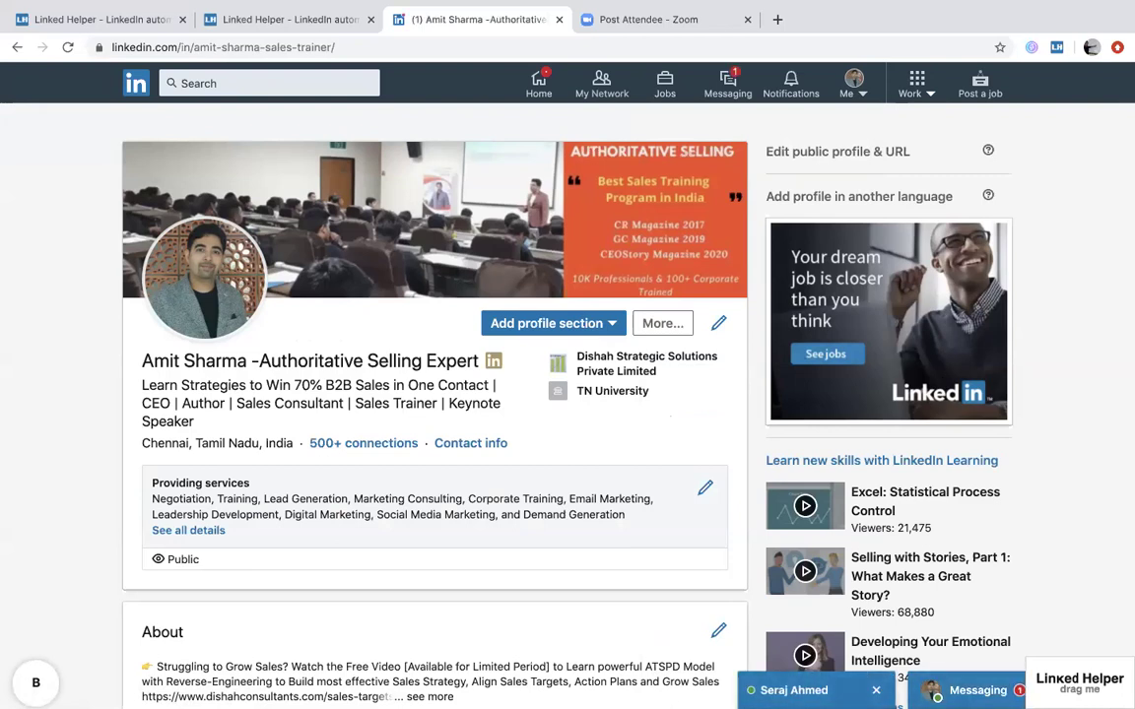
# Expand the Linked Helper panel, choose the Profiles Auto-Visitor tool and show its Collect options
pyautogui.click(1077, 682)
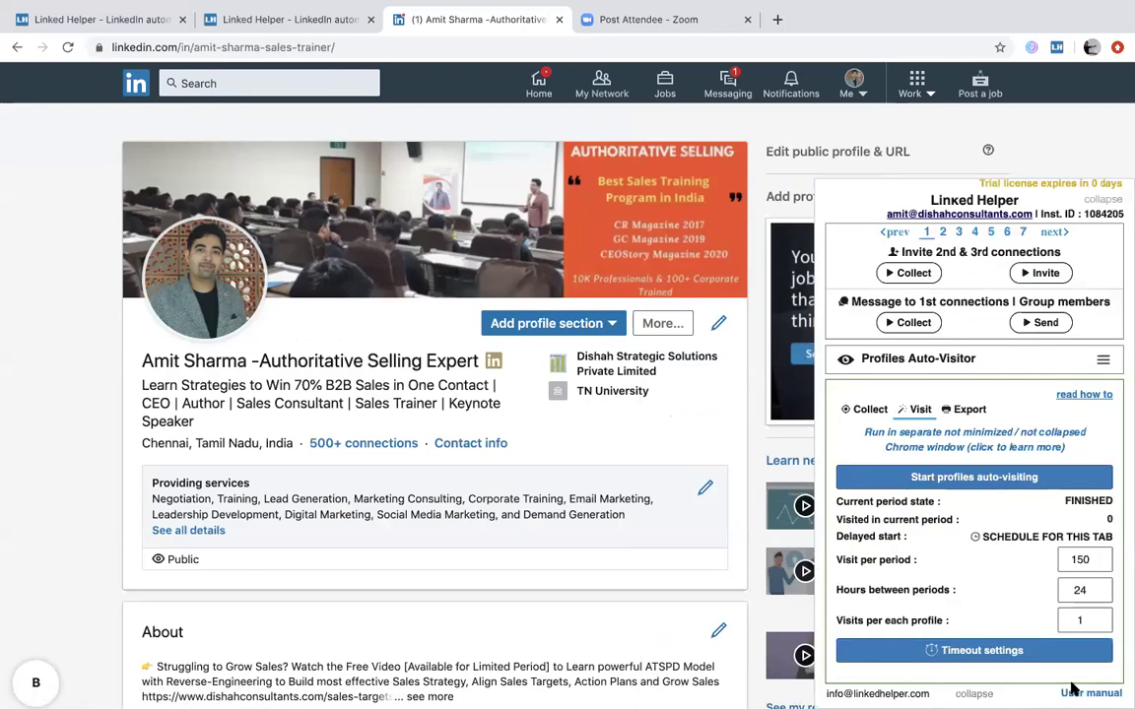
pyautogui.click(1102, 364)
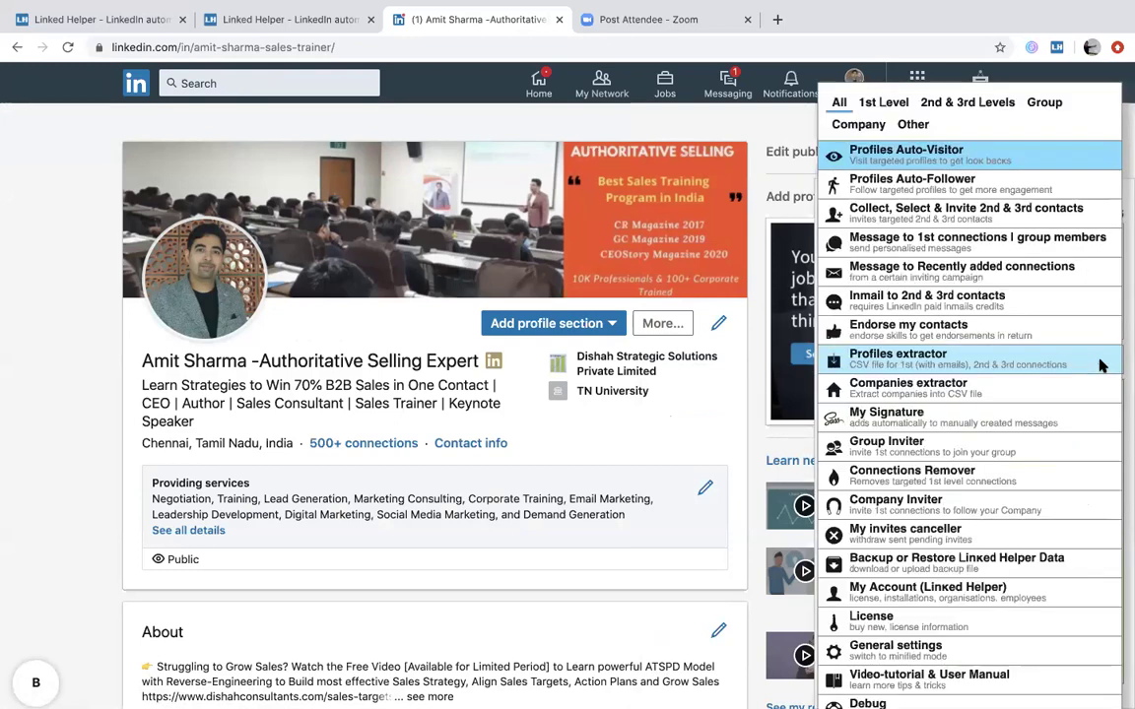
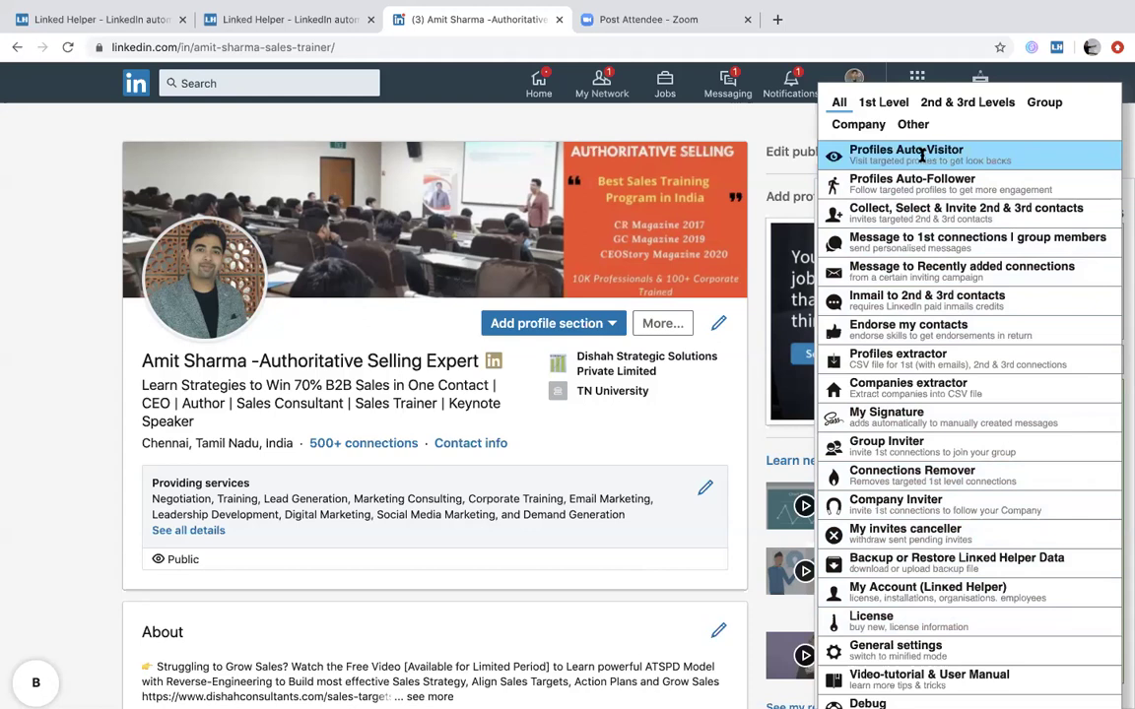
pyautogui.click(923, 154)
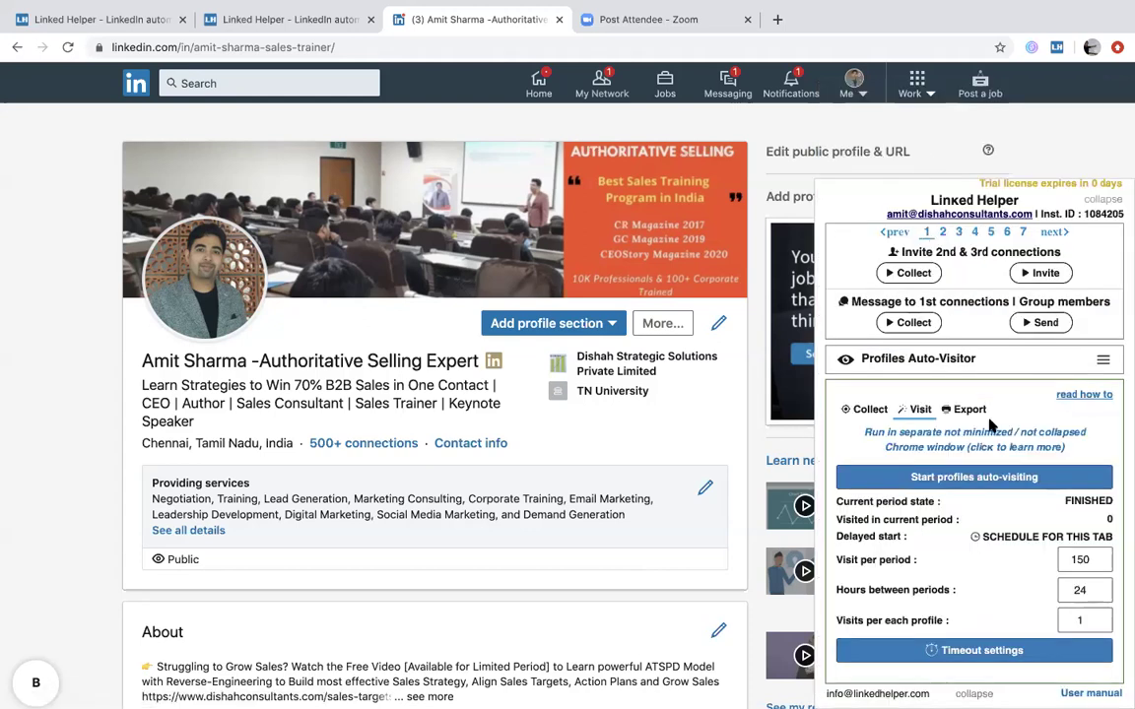
pyautogui.click(866, 410)
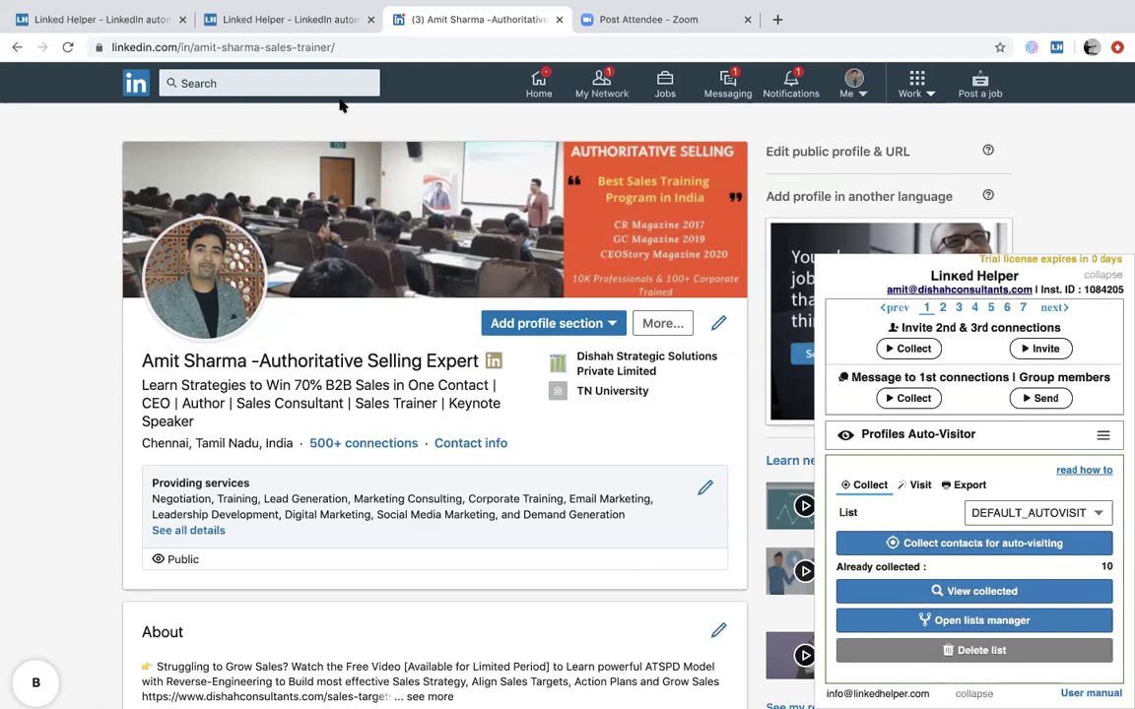
# Start a LinkedIn people search and select 2nd connections and the location India among all the people filters
pyautogui.click(302, 81)
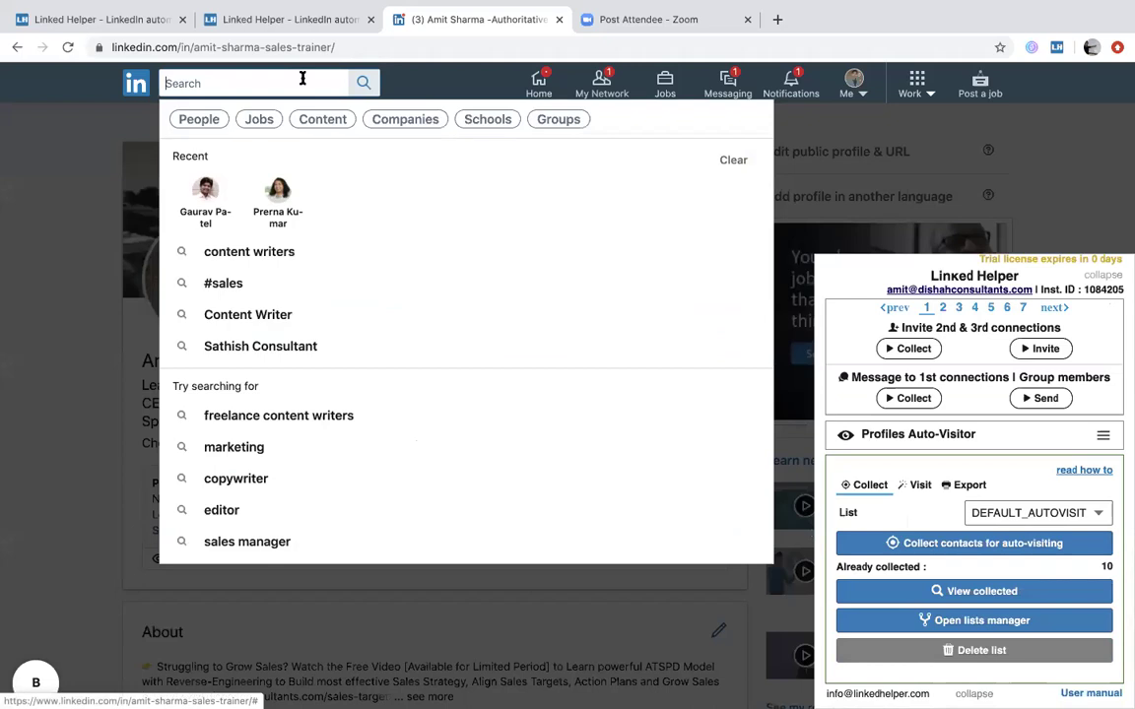
pyautogui.click(197, 119)
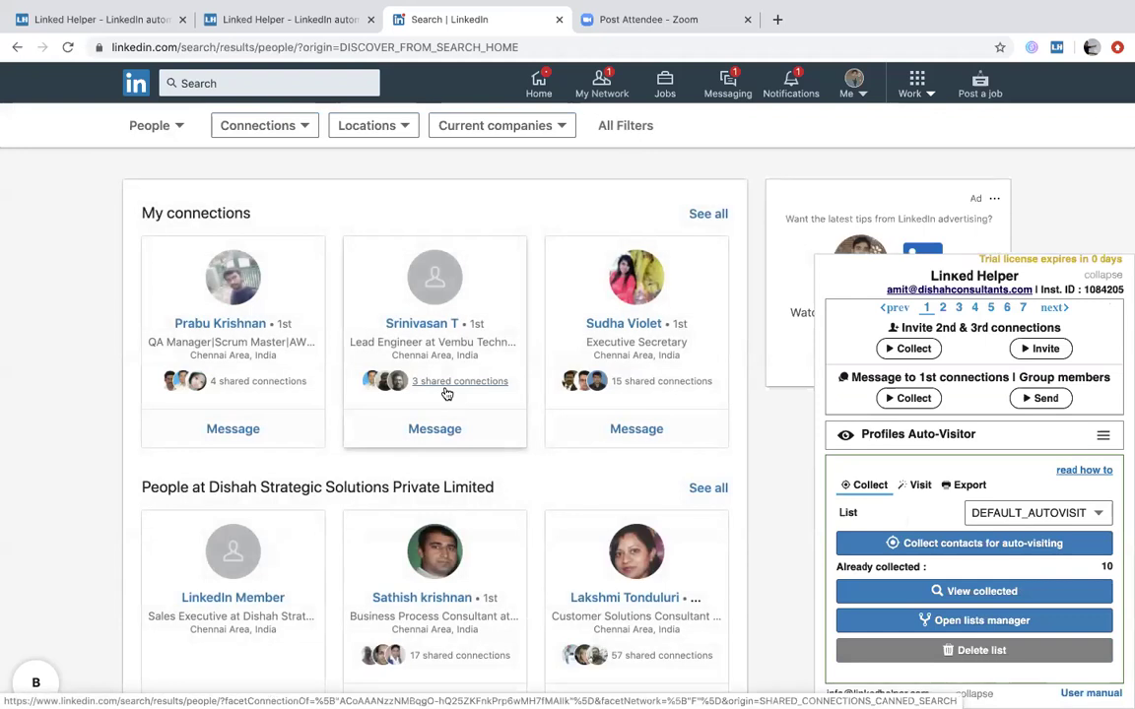
pyautogui.click(626, 129)
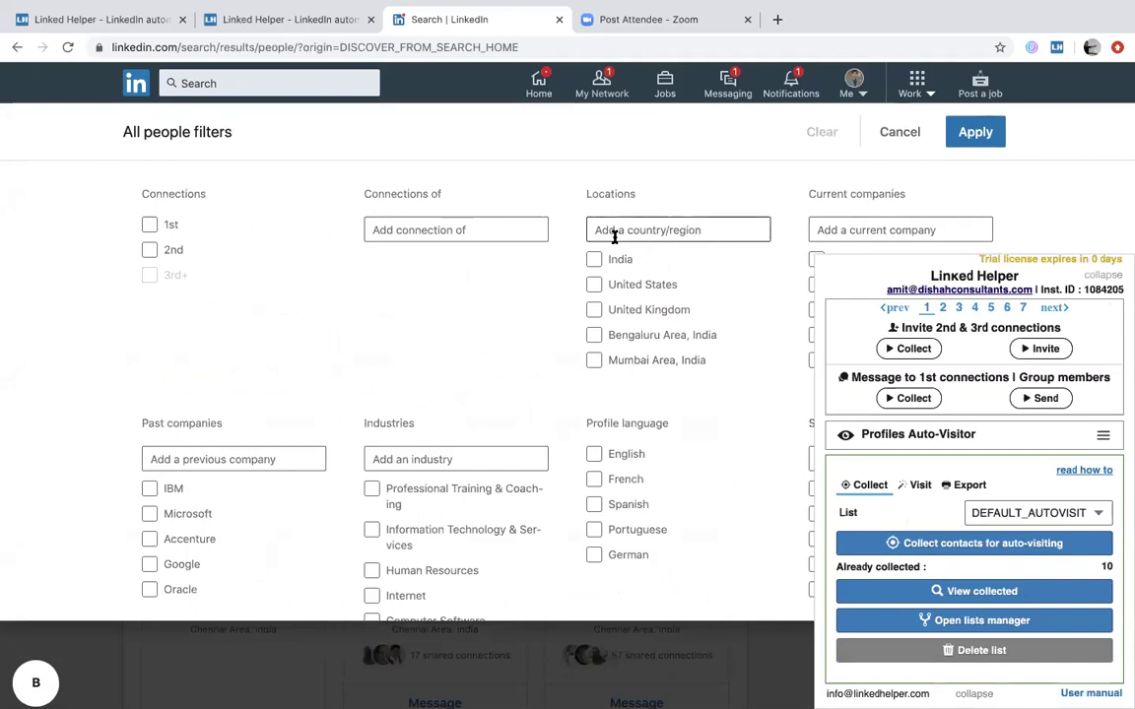
pyautogui.click(149, 250)
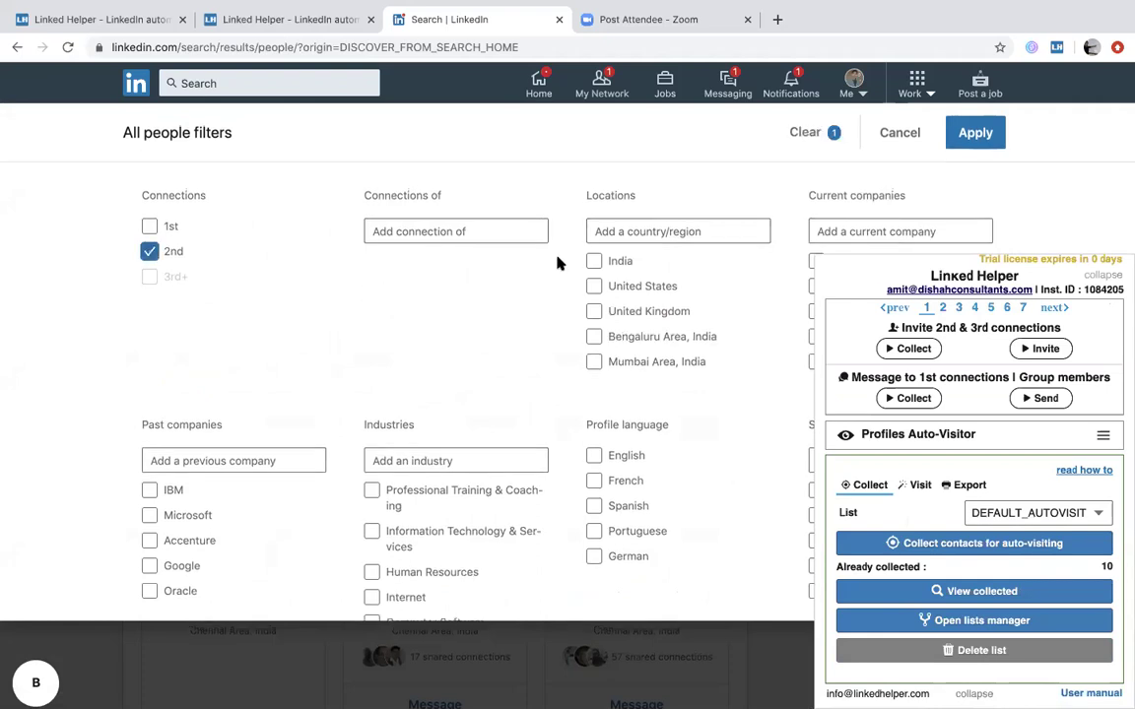
pyautogui.click(594, 261)
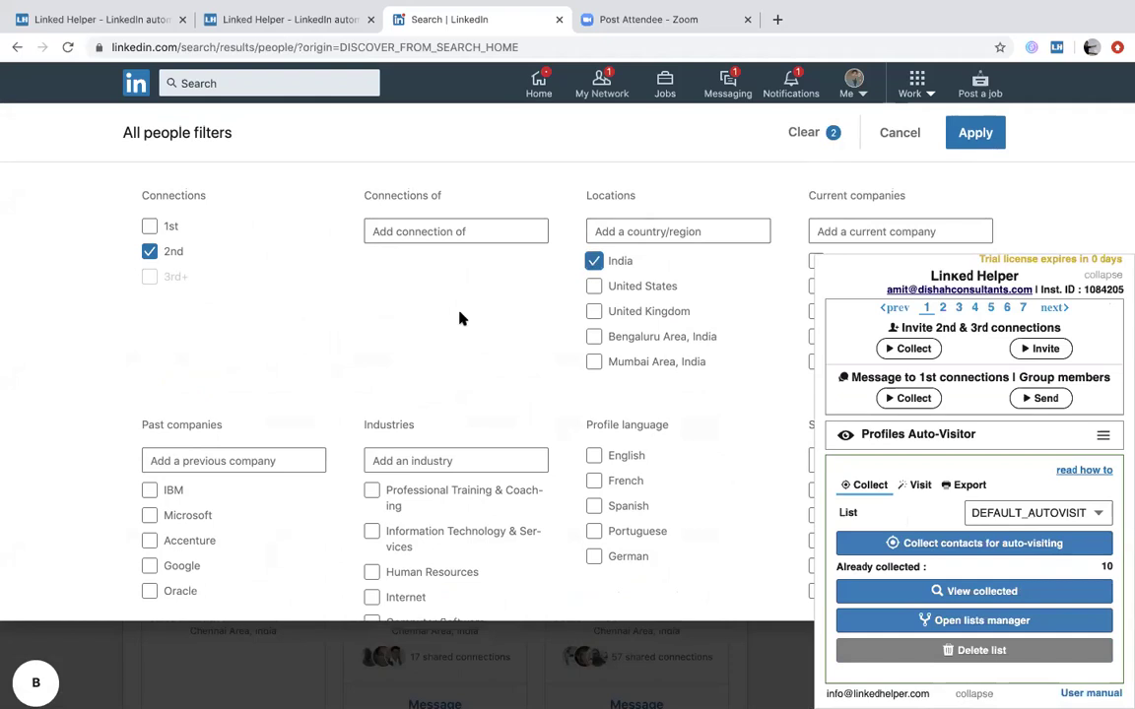
# Add the Computer Software industry to the people filters
pyautogui.scroll(-2, 459, 318)
pyautogui.scroll(1, 459, 318)
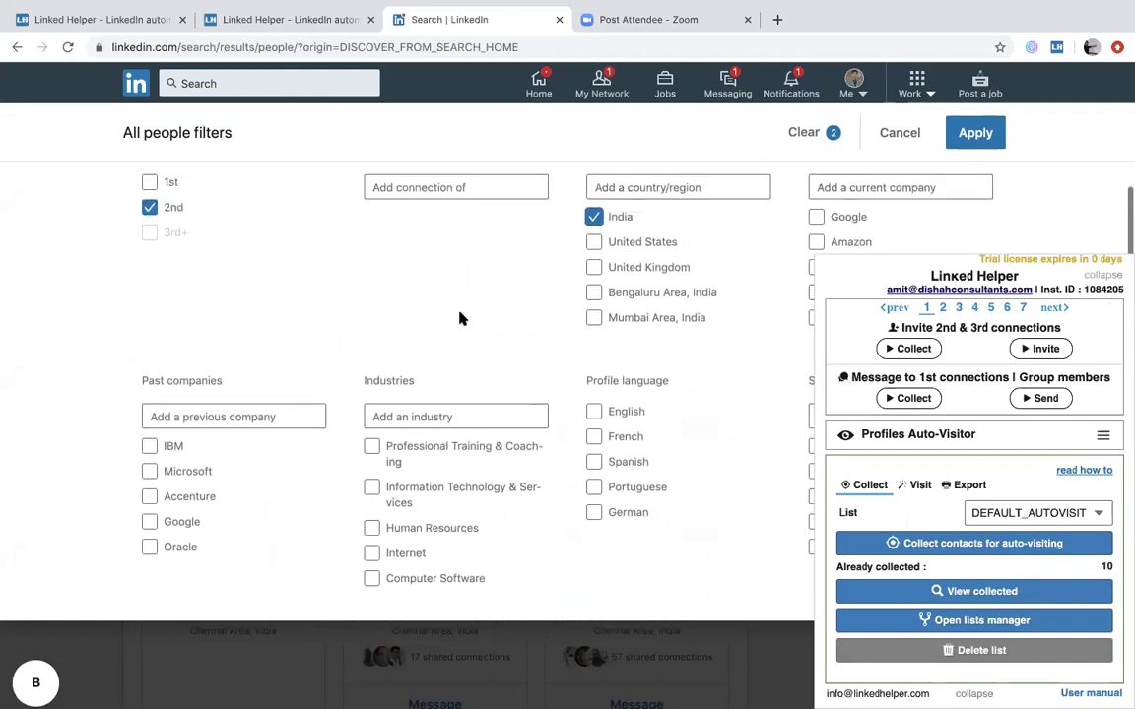
pyautogui.scroll(-3, 459, 318)
pyautogui.scroll(2, 459, 318)
pyautogui.scroll(1, 461, 317)
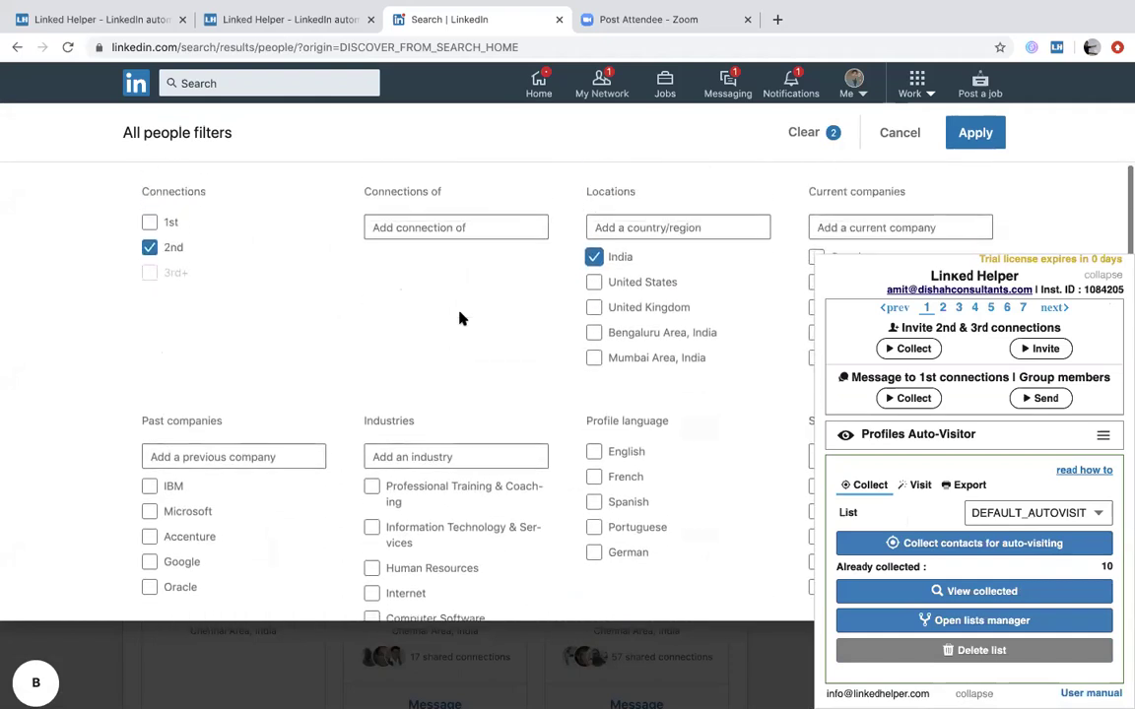
pyautogui.scroll(-1, 461, 316)
pyautogui.scroll(-1, 621, 418)
pyautogui.scroll(-1, 620, 418)
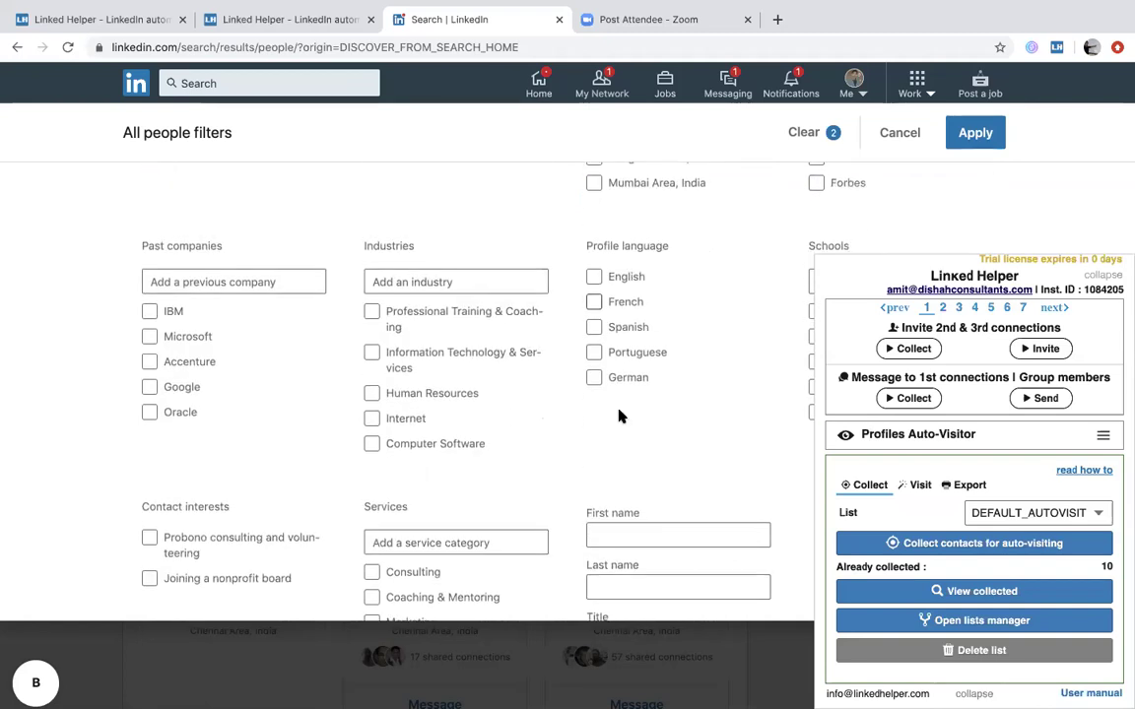
pyautogui.click(379, 442)
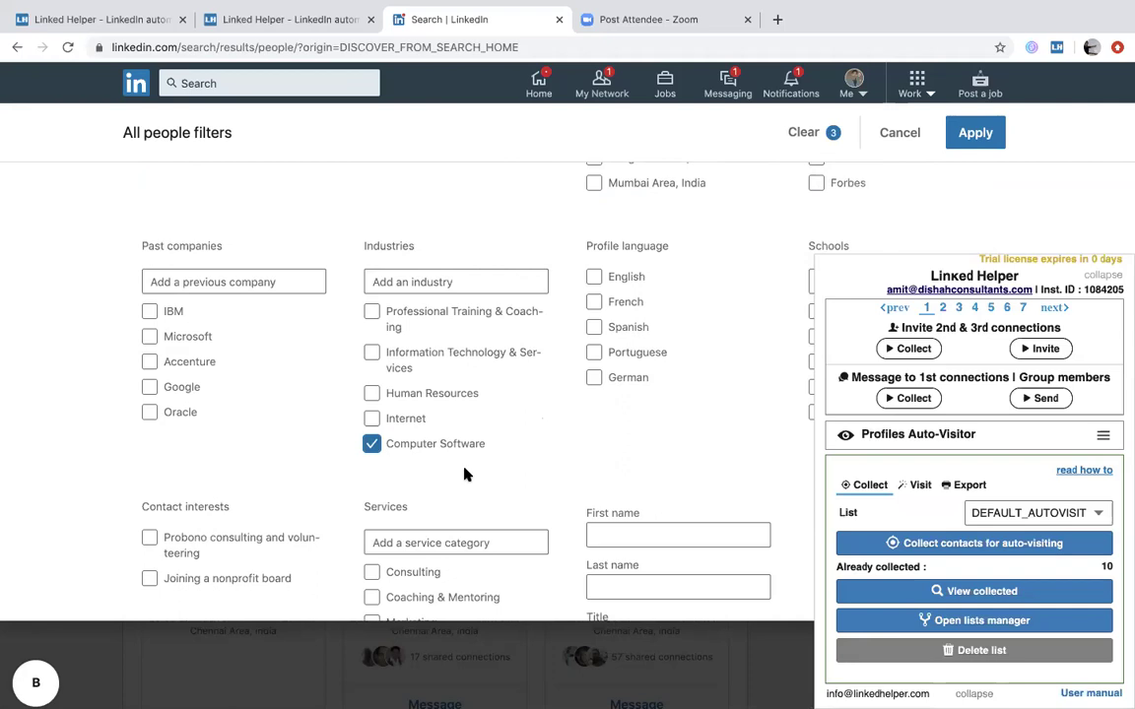
pyautogui.scroll(3, 465, 473)
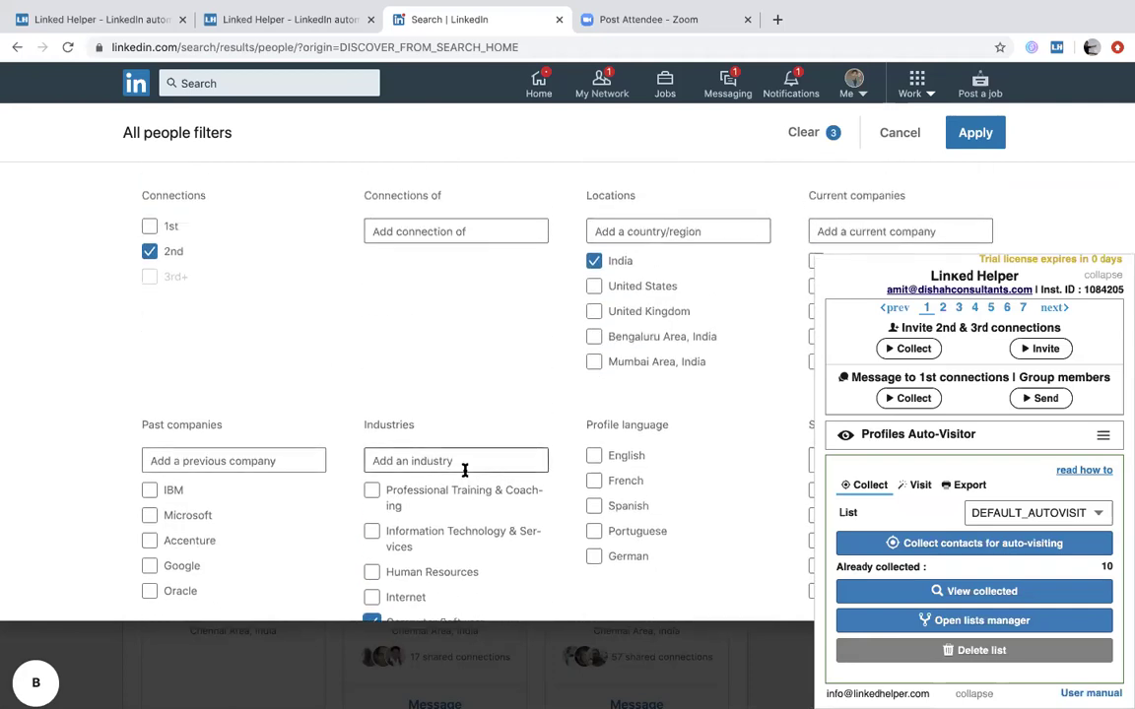
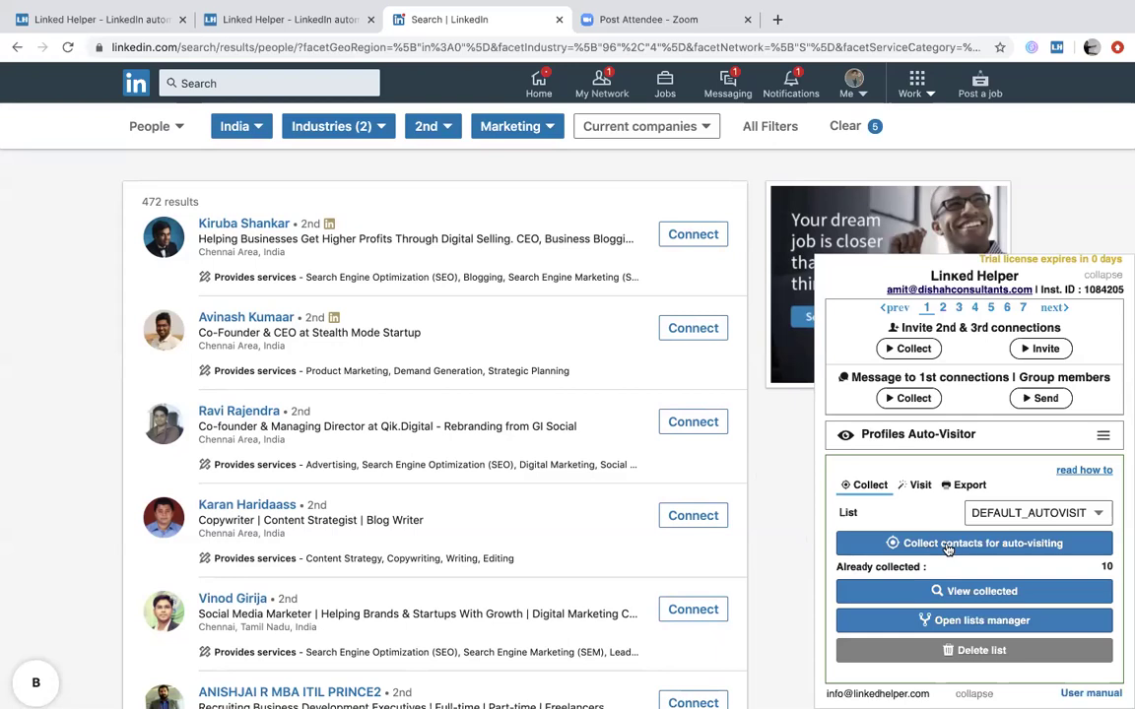
# Run and stop contact collection from the search results into the DEFAULT_AUTOVISIT list, and view the collected contacts
pyautogui.click(947, 548)
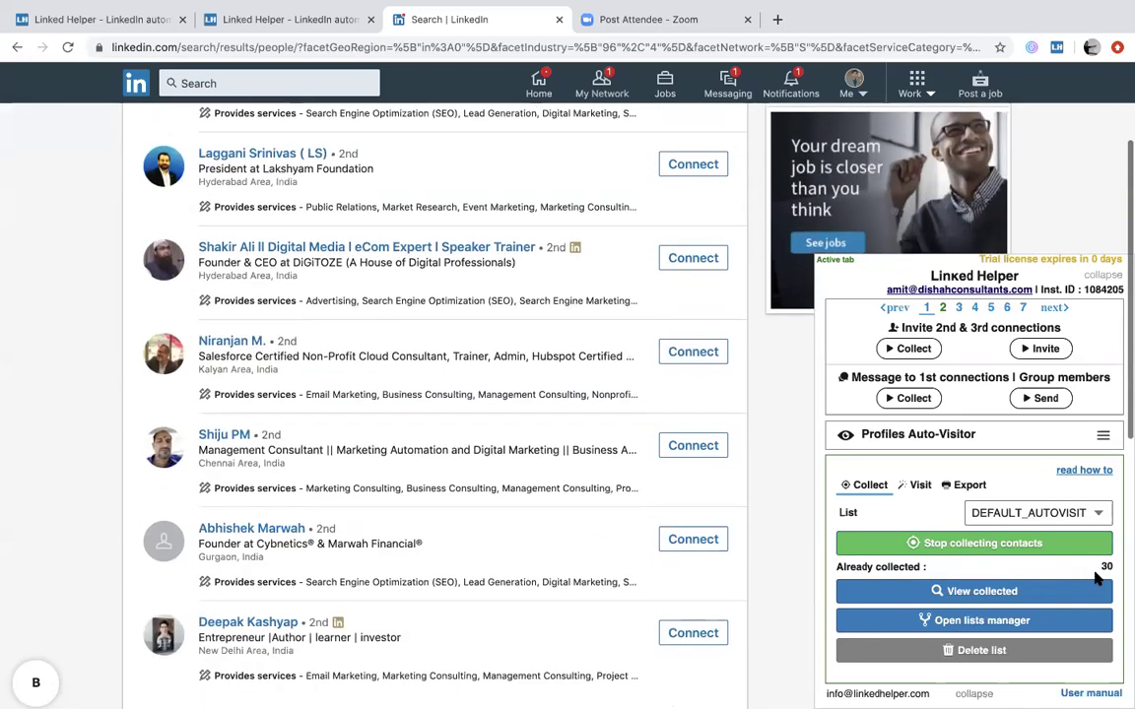
pyautogui.click(975, 544)
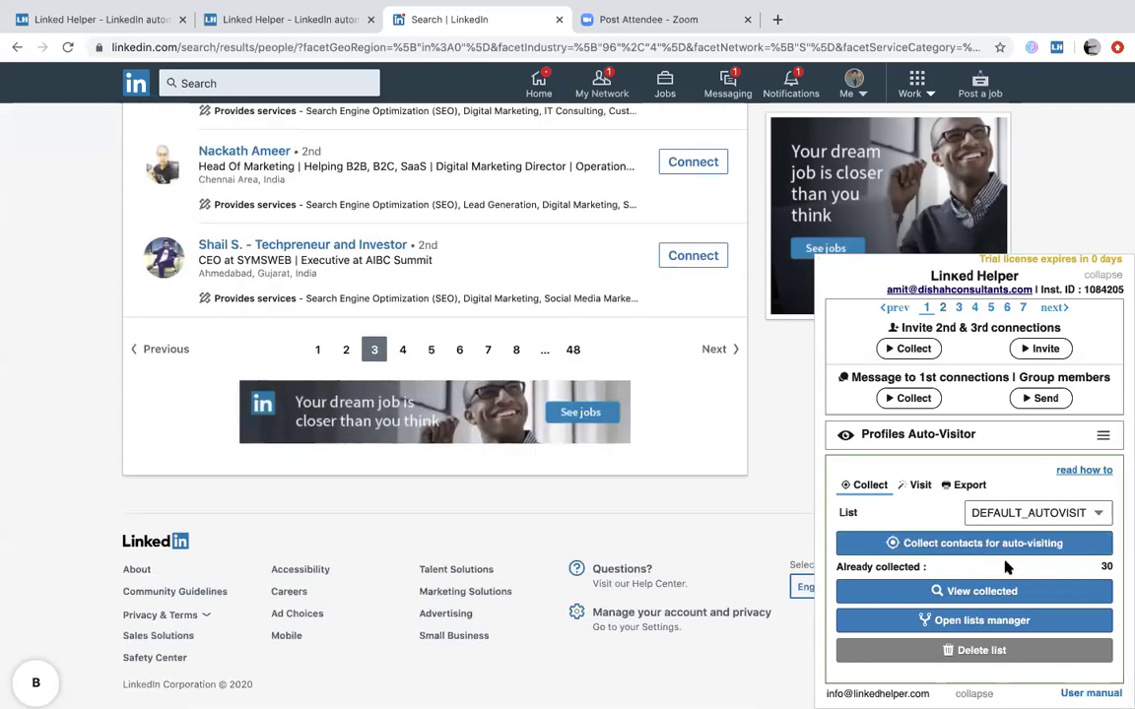
pyautogui.click(891, 590)
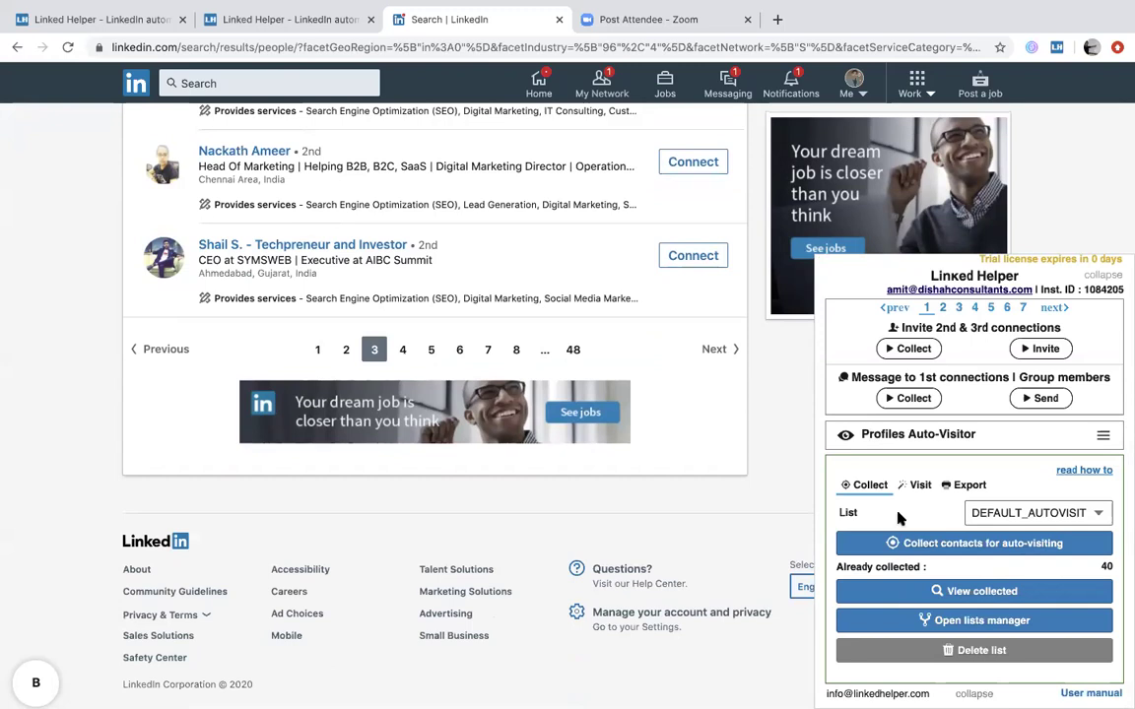
# In the Profiles Auto-Visitor's Visit options, set the visits per each profile to 3
pyautogui.click(919, 485)
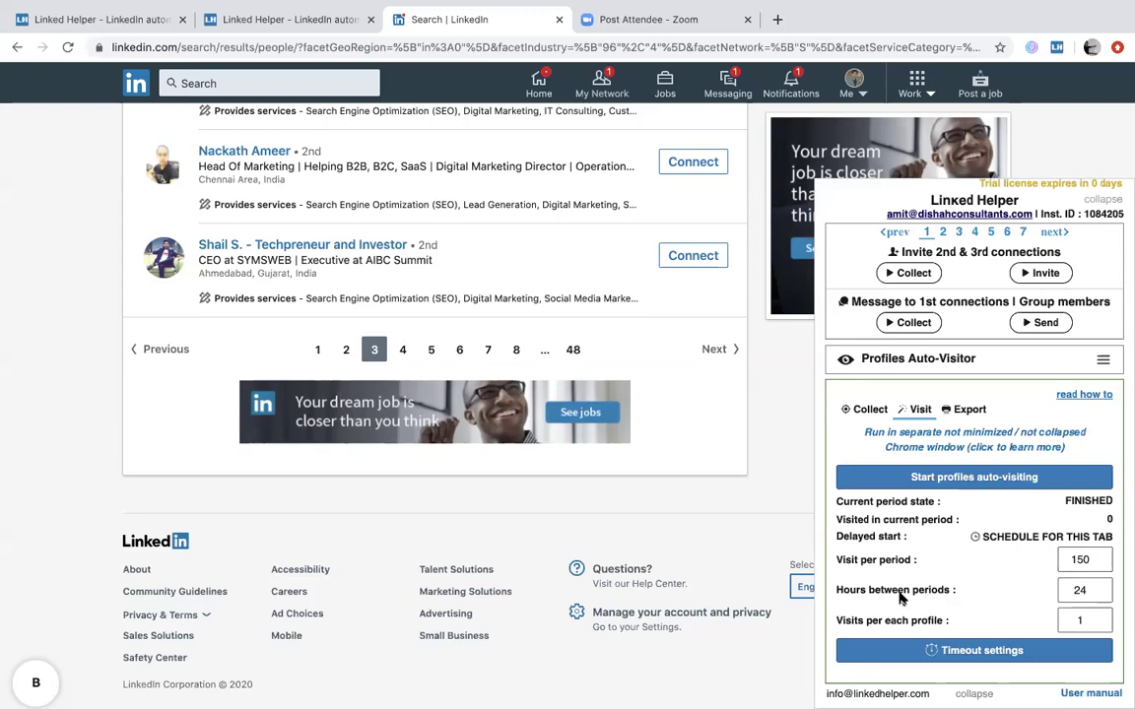
pyautogui.doubleClick(1082, 620)
pyautogui.write('3')
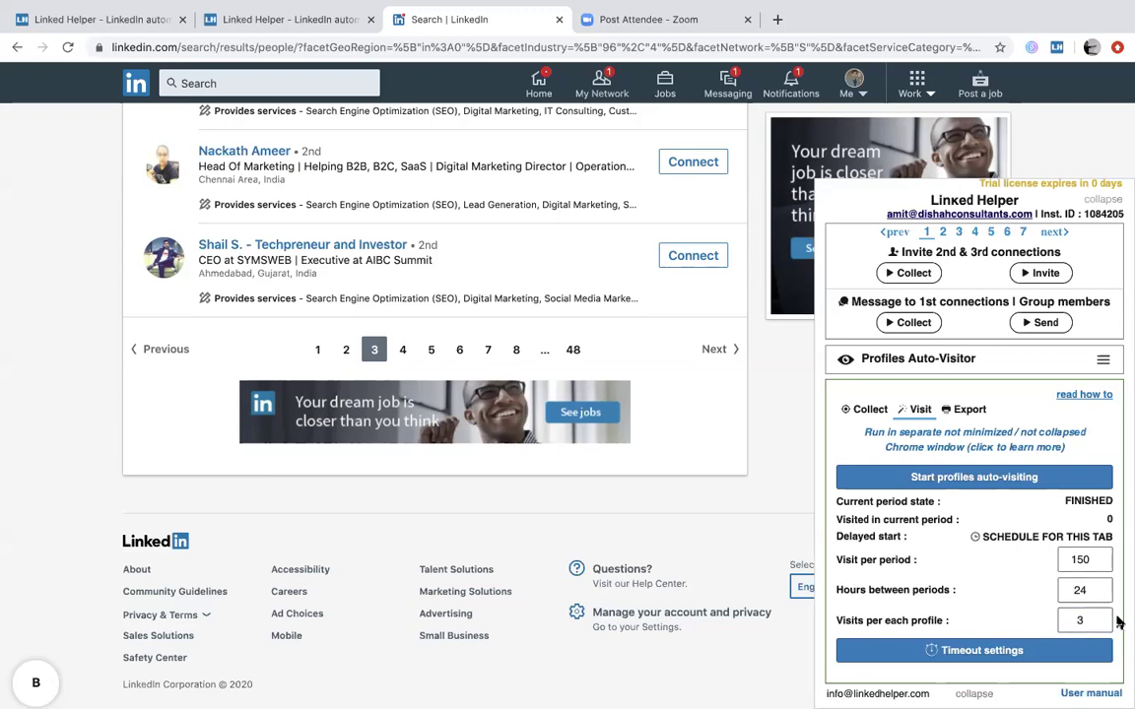
# Reset the Profiles Auto-Visitor timeouts to the safe timeouts and save the timeout settings
pyautogui.click(1006, 651)
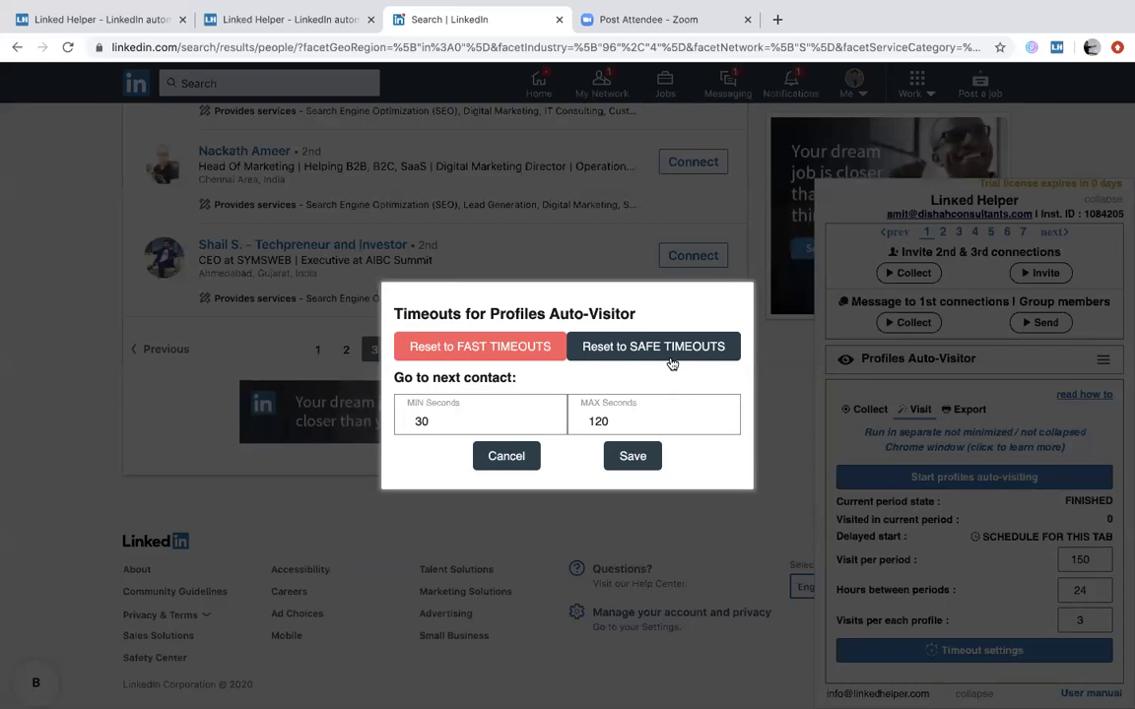
pyautogui.click(628, 357)
pyautogui.click(517, 354)
pyautogui.click(638, 355)
pyautogui.click(637, 455)
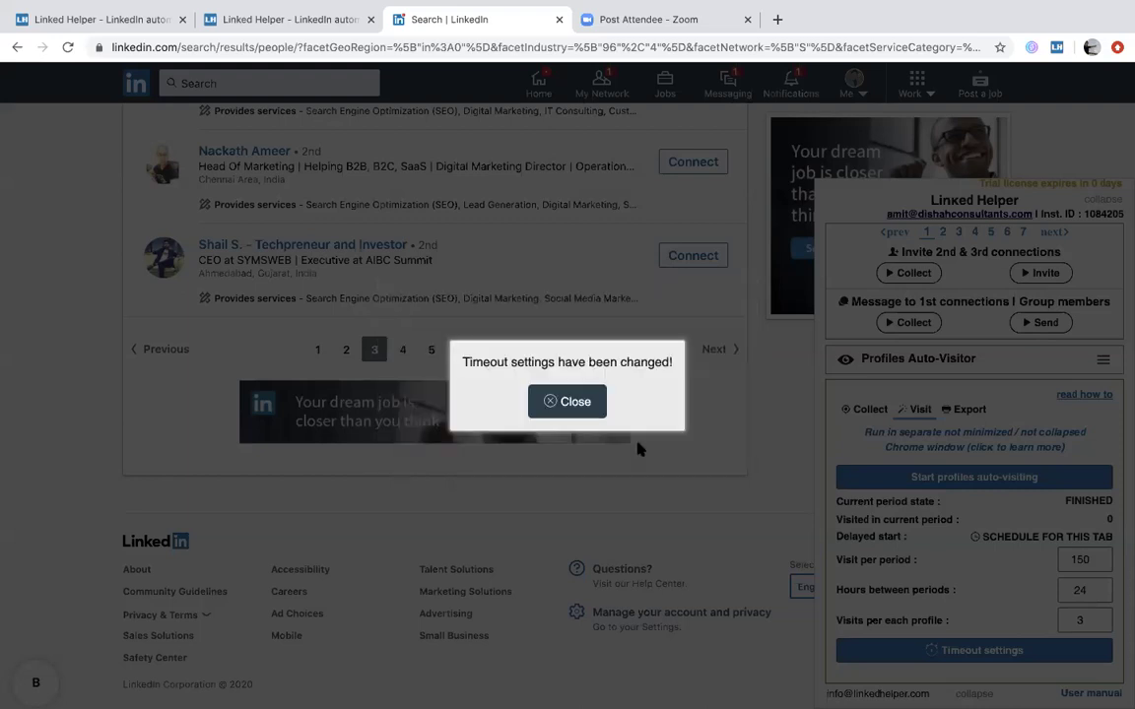
pyautogui.click(585, 413)
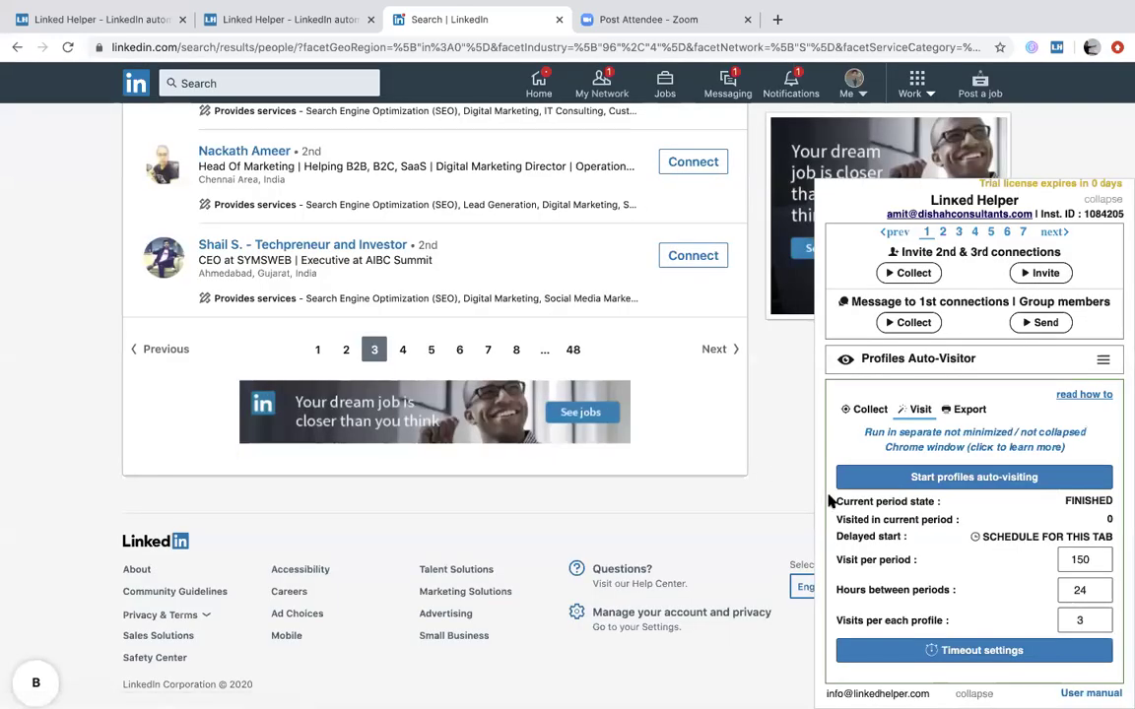
# Start and stop the profile auto-visiting, and switch Linked Helper to Collect, Select & Invite 2nd & 3rd contacts, dismissing its video tip
pyautogui.click(995, 480)
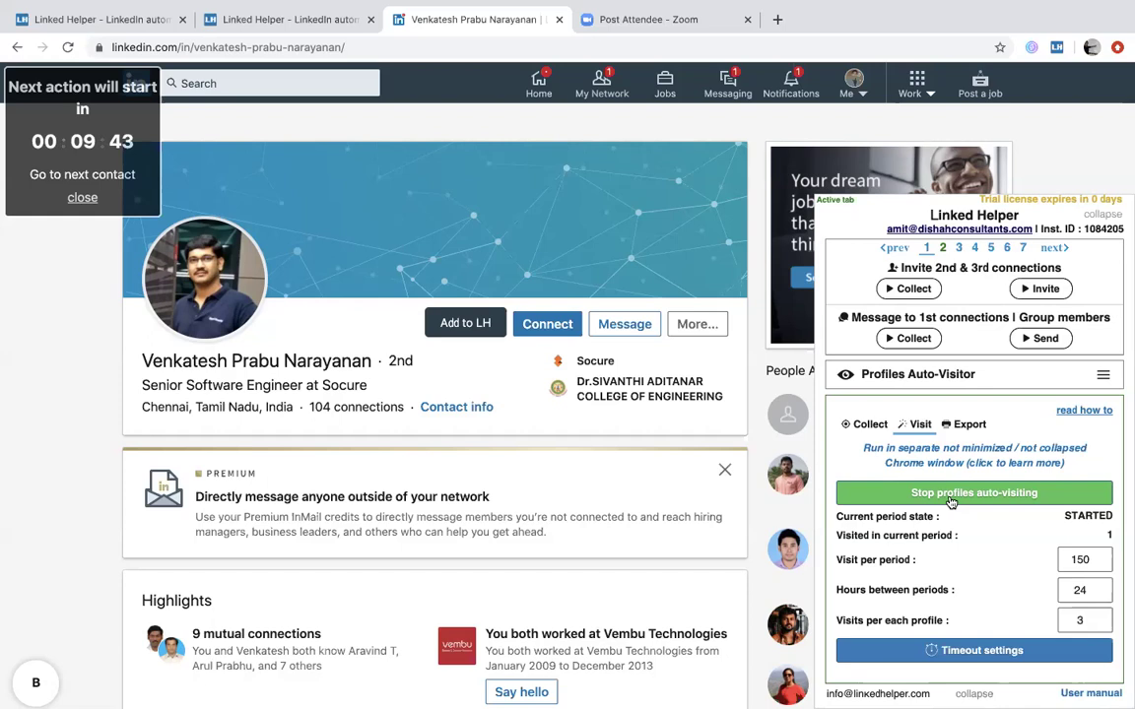
pyautogui.click(948, 495)
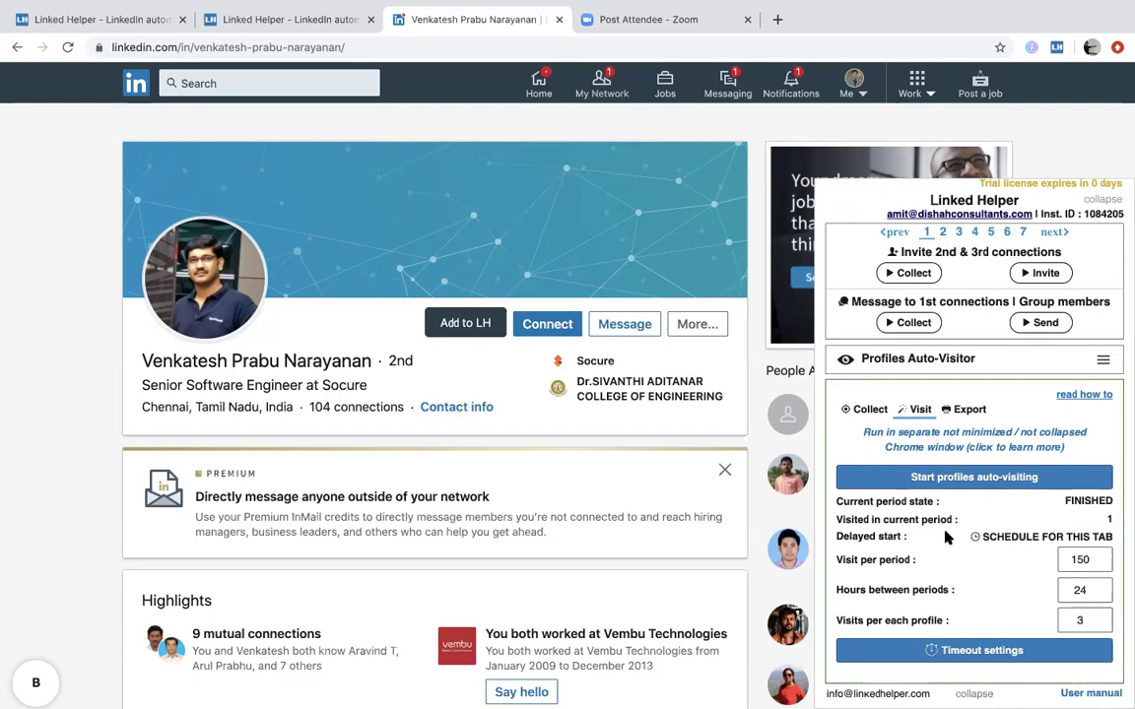
pyautogui.click(1105, 363)
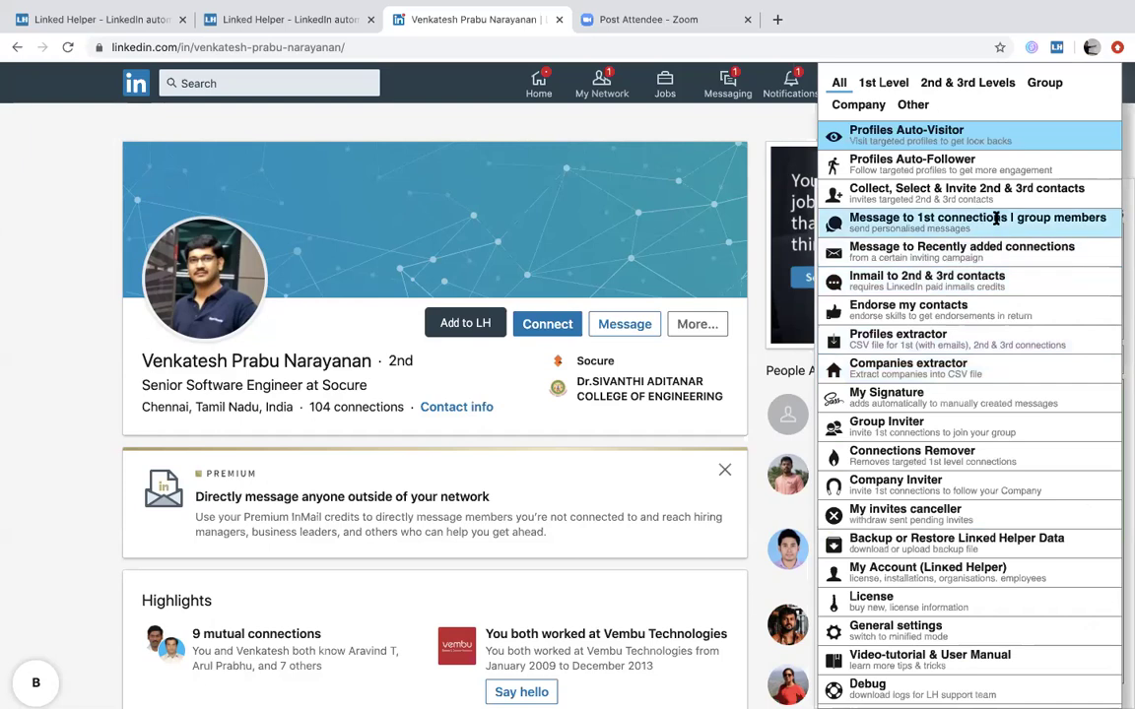
pyautogui.click(980, 195)
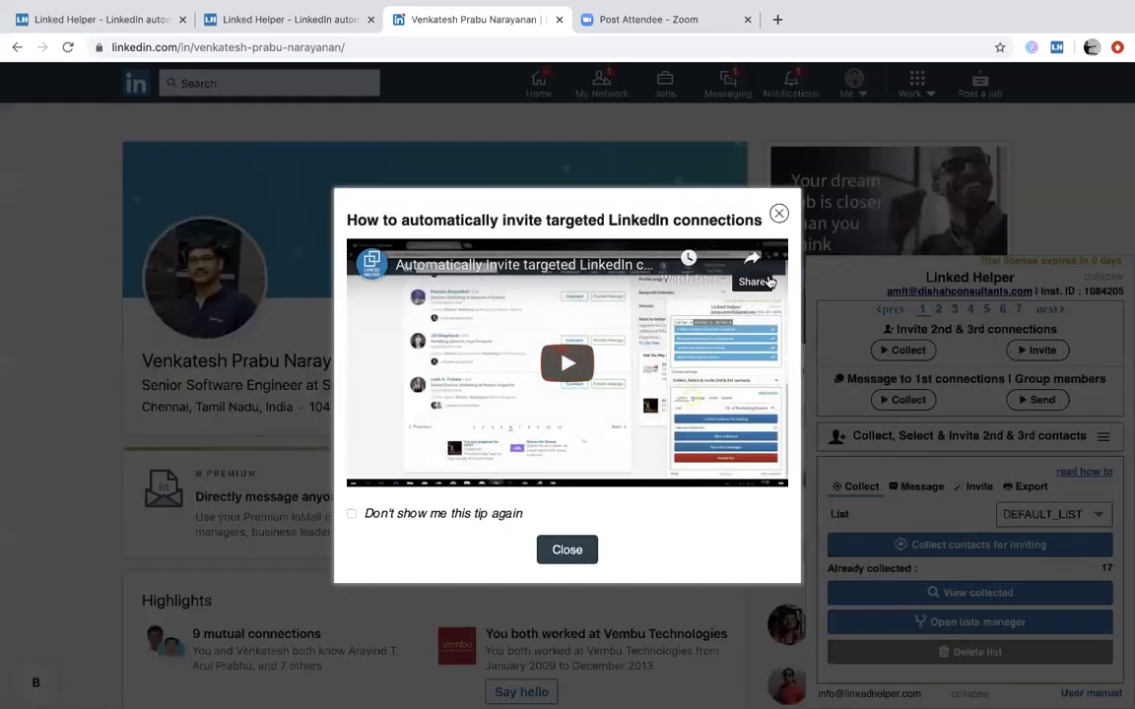
pyautogui.click(778, 212)
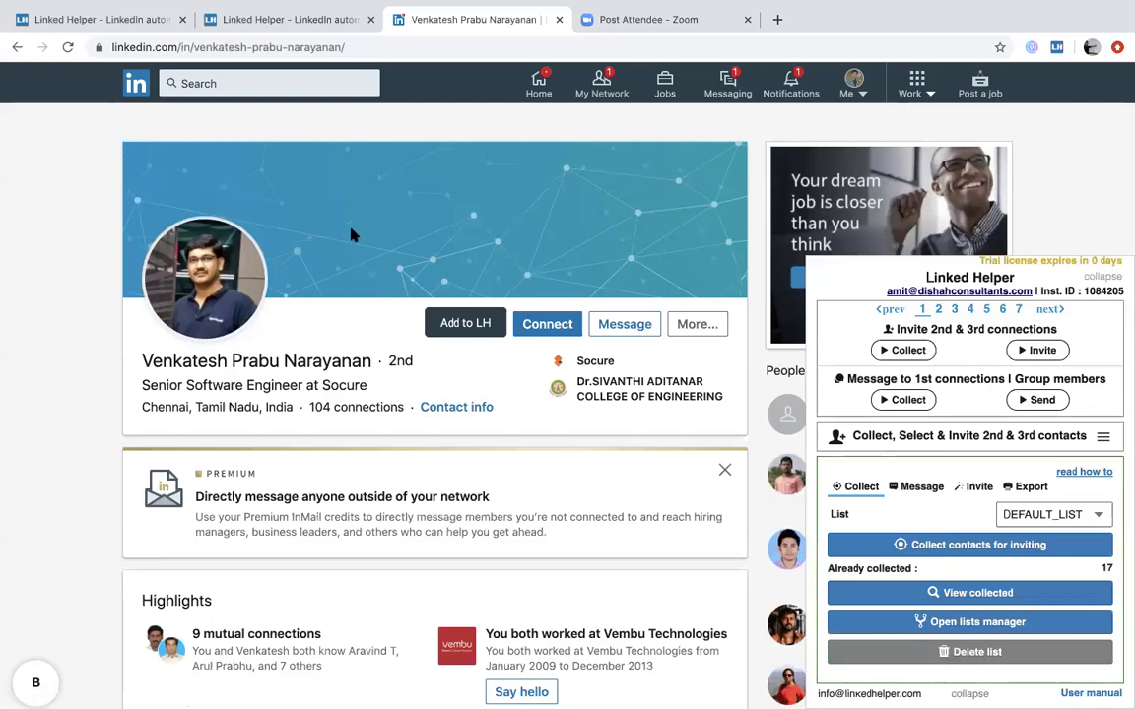
# Start a new LinkedIn people search and filter it by 2nd connections and the location India
pyautogui.click(284, 87)
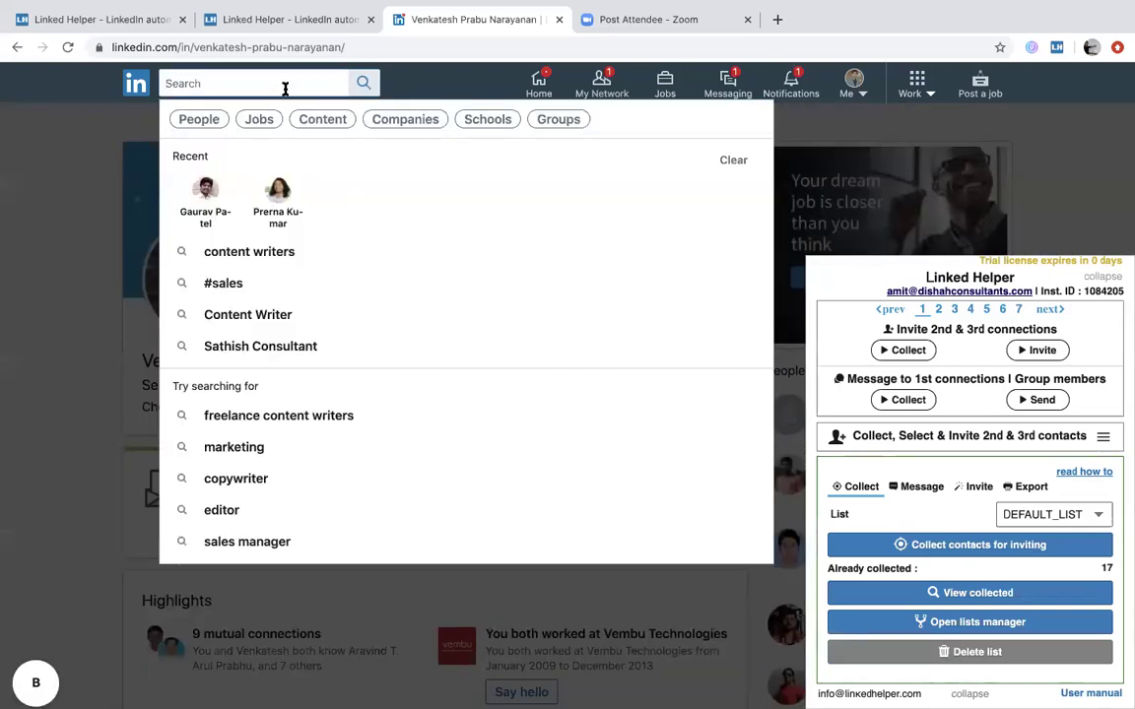
pyautogui.click(193, 121)
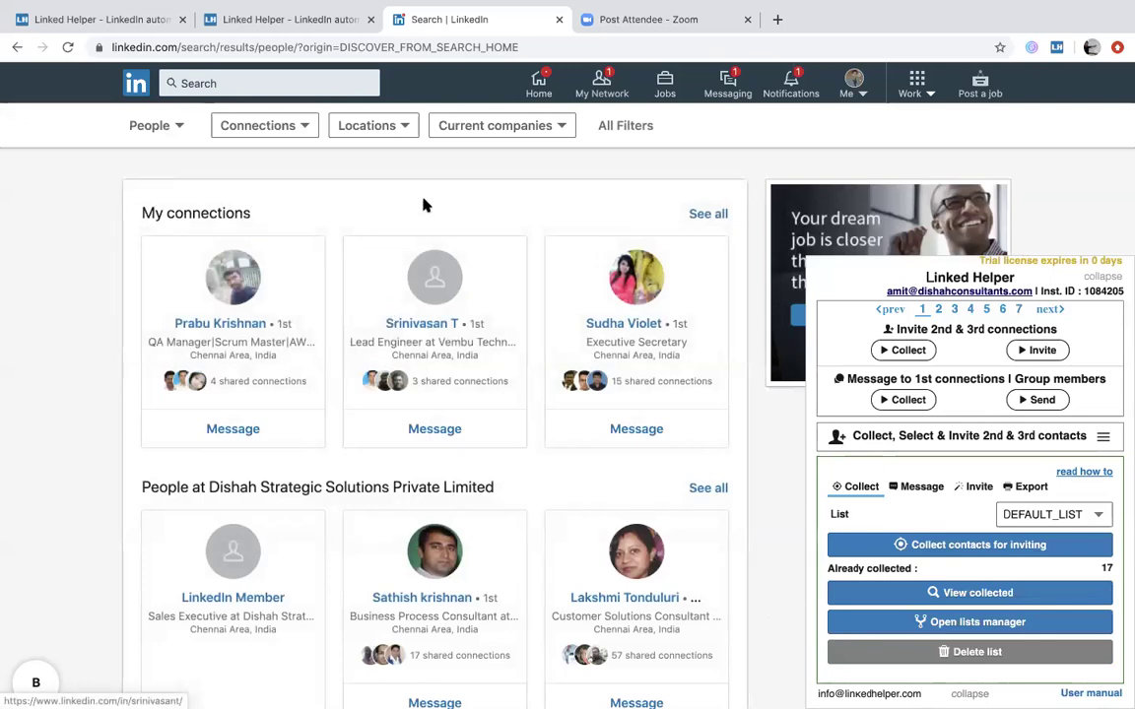
pyautogui.click(307, 134)
pyautogui.click(231, 193)
pyautogui.click(385, 249)
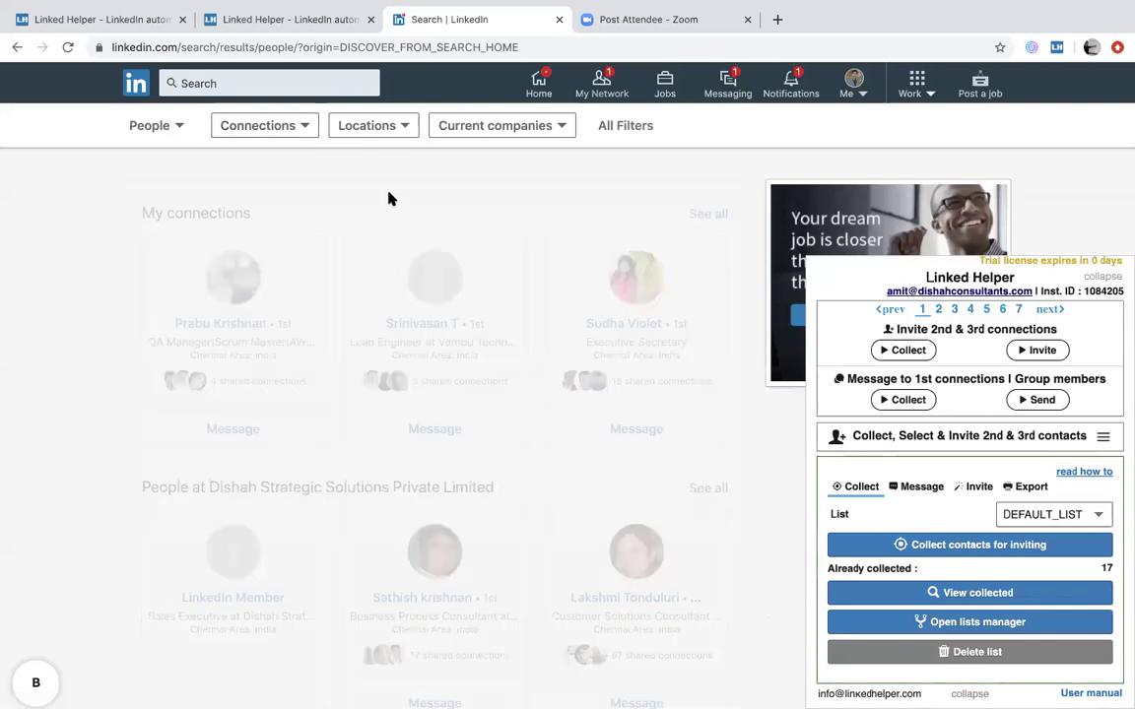
pyautogui.click(385, 126)
pyautogui.click(357, 136)
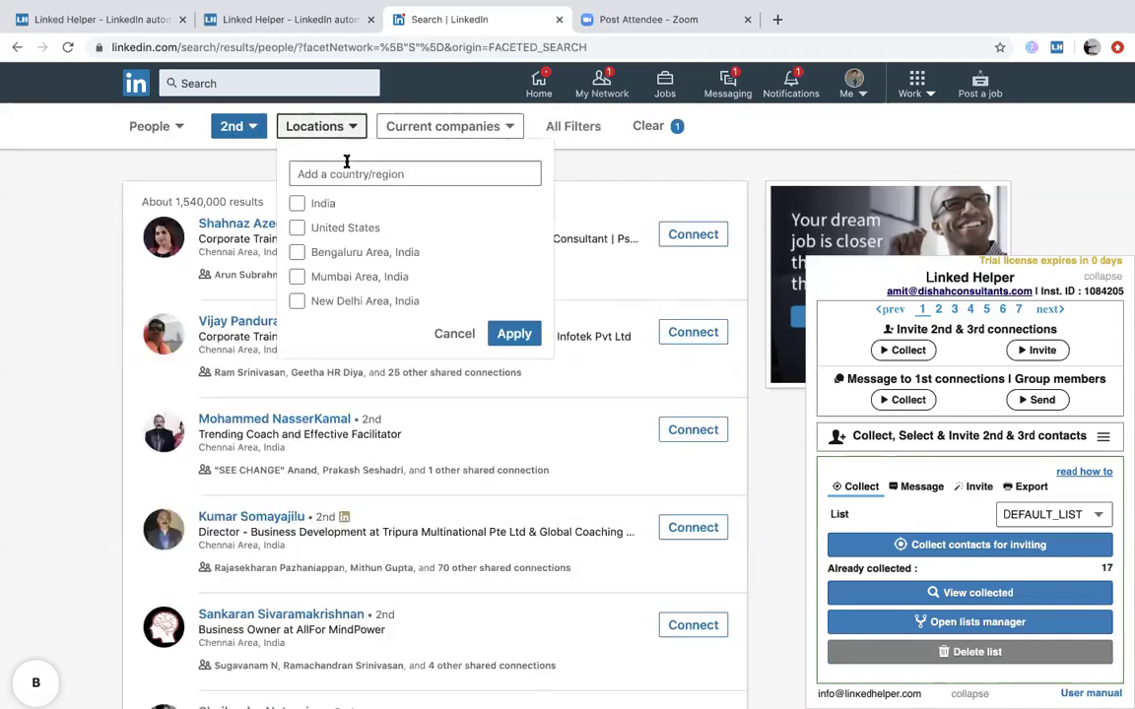
pyautogui.click(324, 204)
pyautogui.click(573, 128)
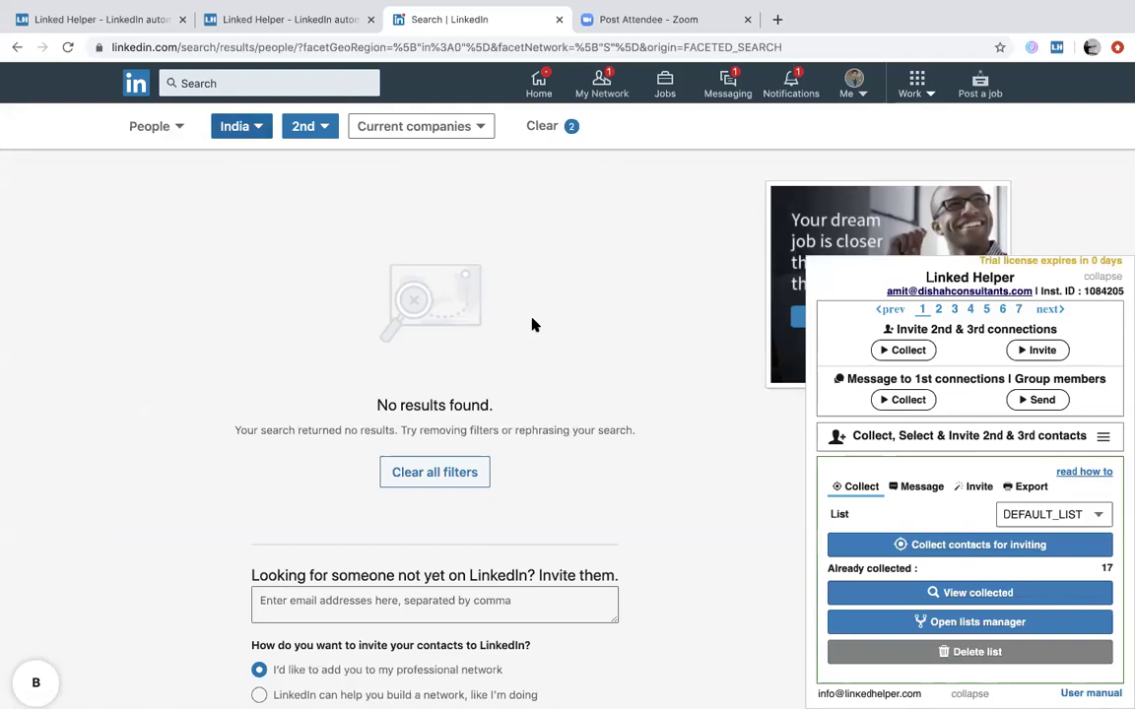
# Look through the available options in all people filters, including industries, services and keyword fields
pyautogui.click(544, 127)
pyautogui.scroll(-2, 577, 310)
pyautogui.scroll(2, 577, 310)
pyautogui.scroll(-3, 577, 310)
pyautogui.scroll(-3, 577, 311)
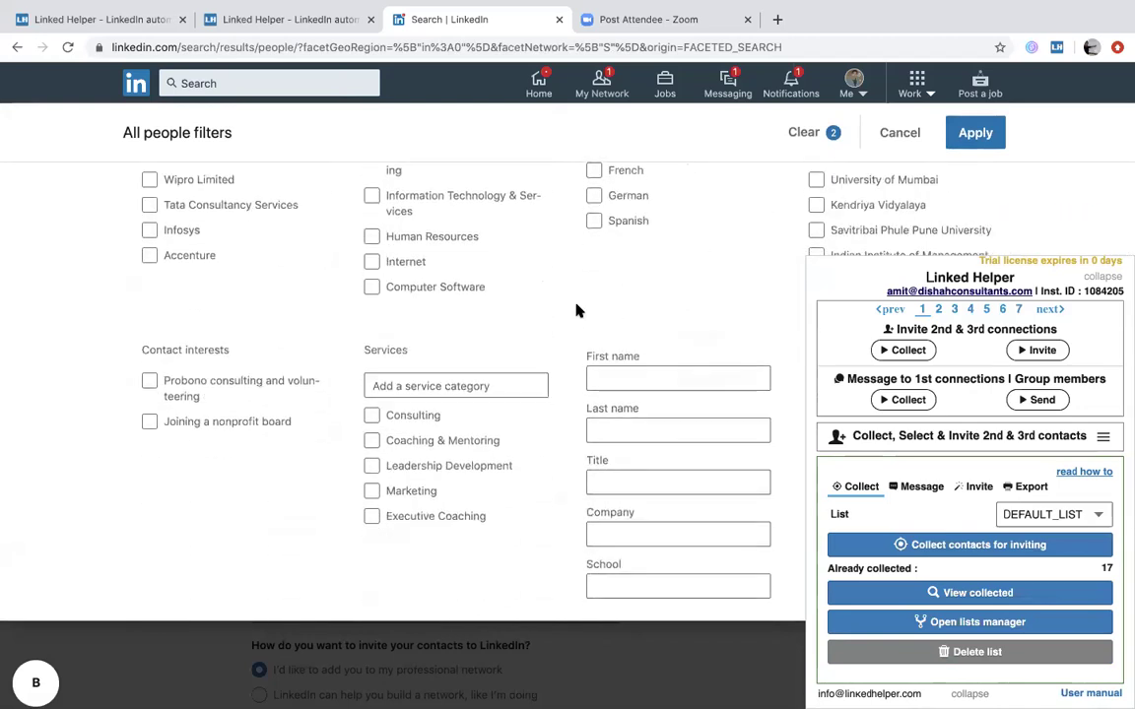
pyautogui.scroll(4, 577, 311)
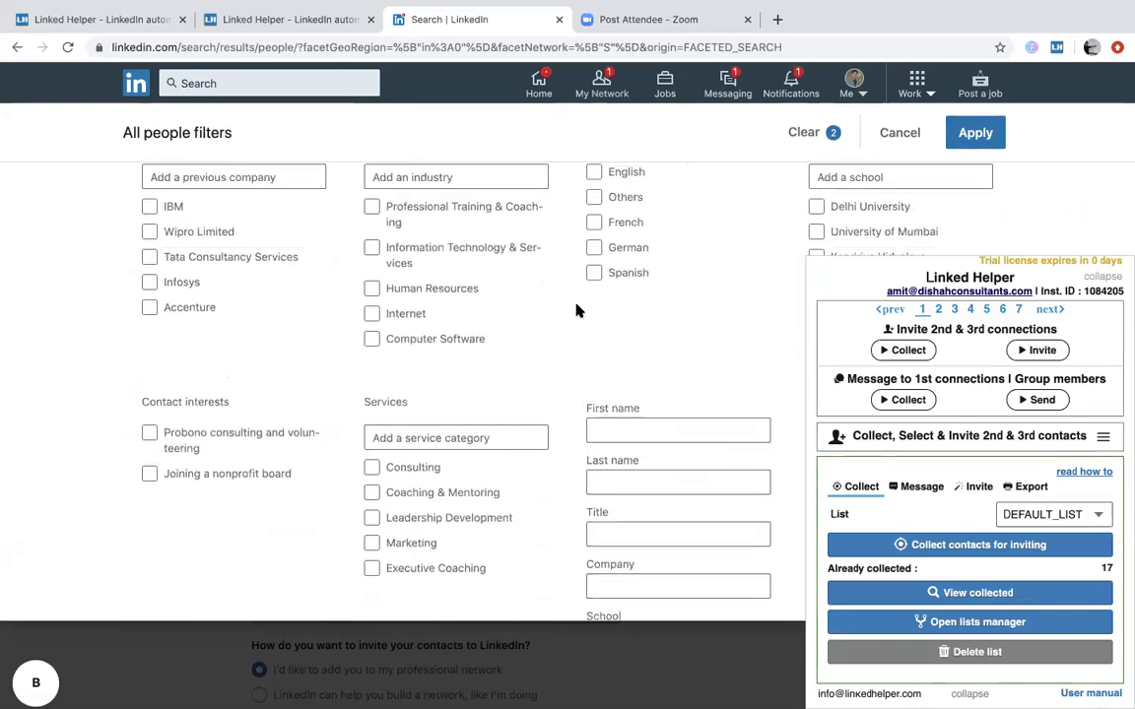
pyautogui.scroll(-3, 578, 311)
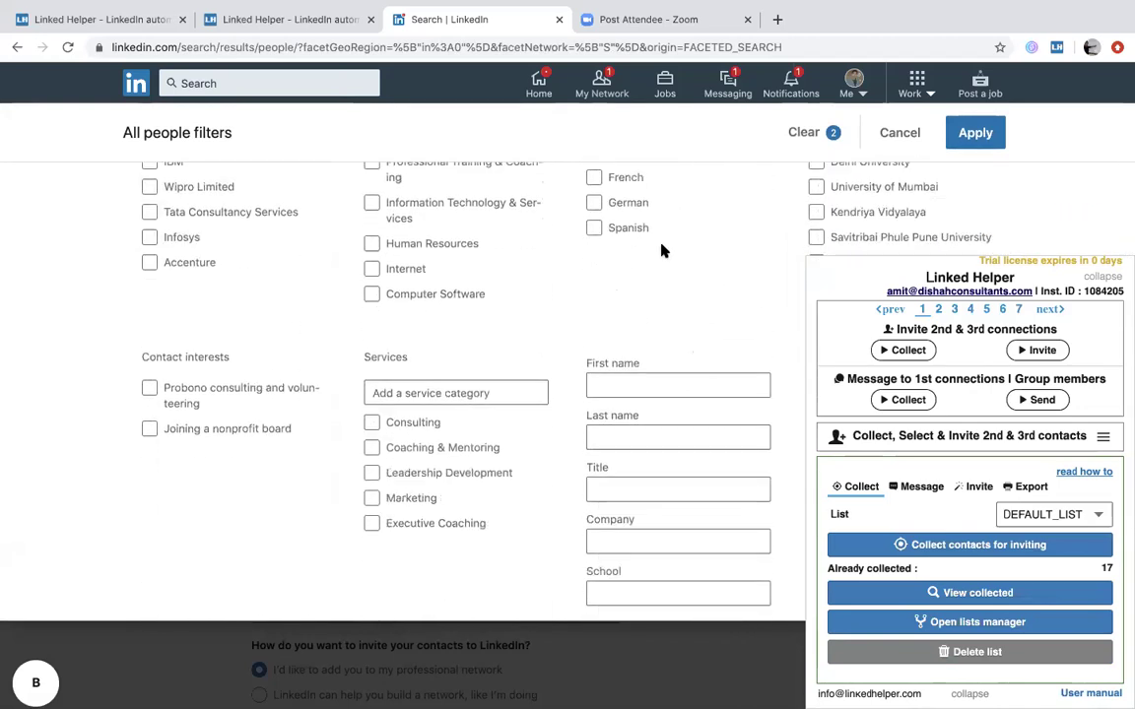
pyautogui.click(975, 132)
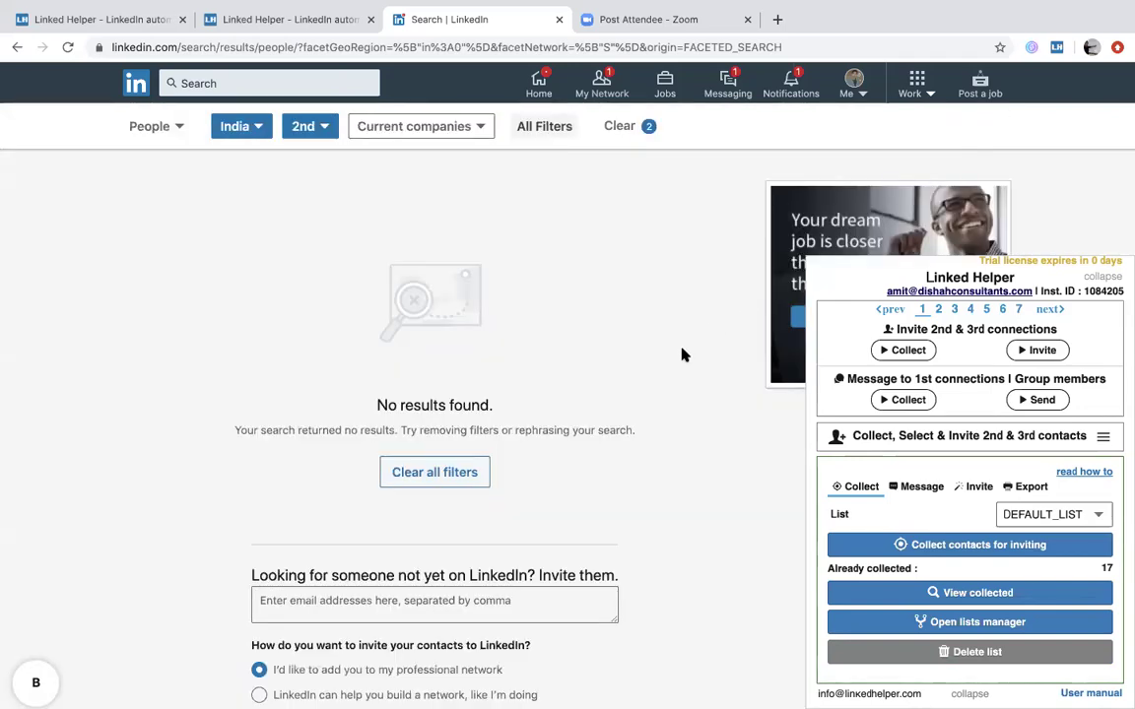
# Add the industries Professional Training & Coaching, Information Technology & Services and Human Resources to the people filters and apply them
pyautogui.click(560, 127)
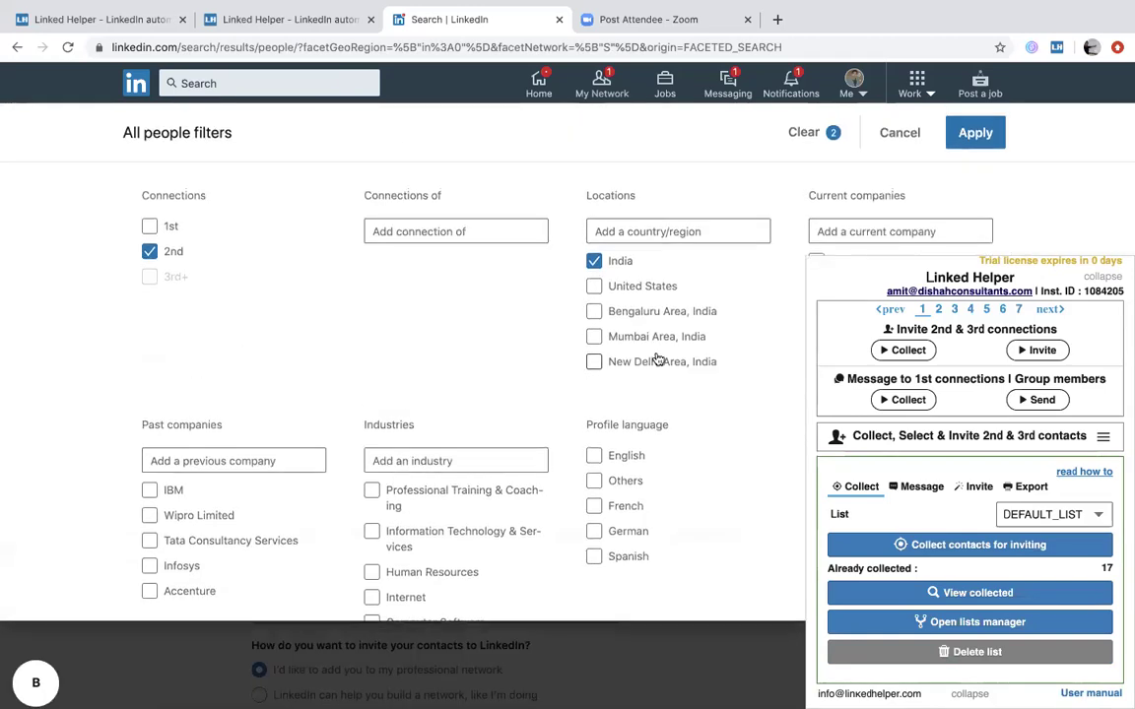
pyautogui.click(372, 492)
pyautogui.click(372, 532)
pyautogui.click(371, 573)
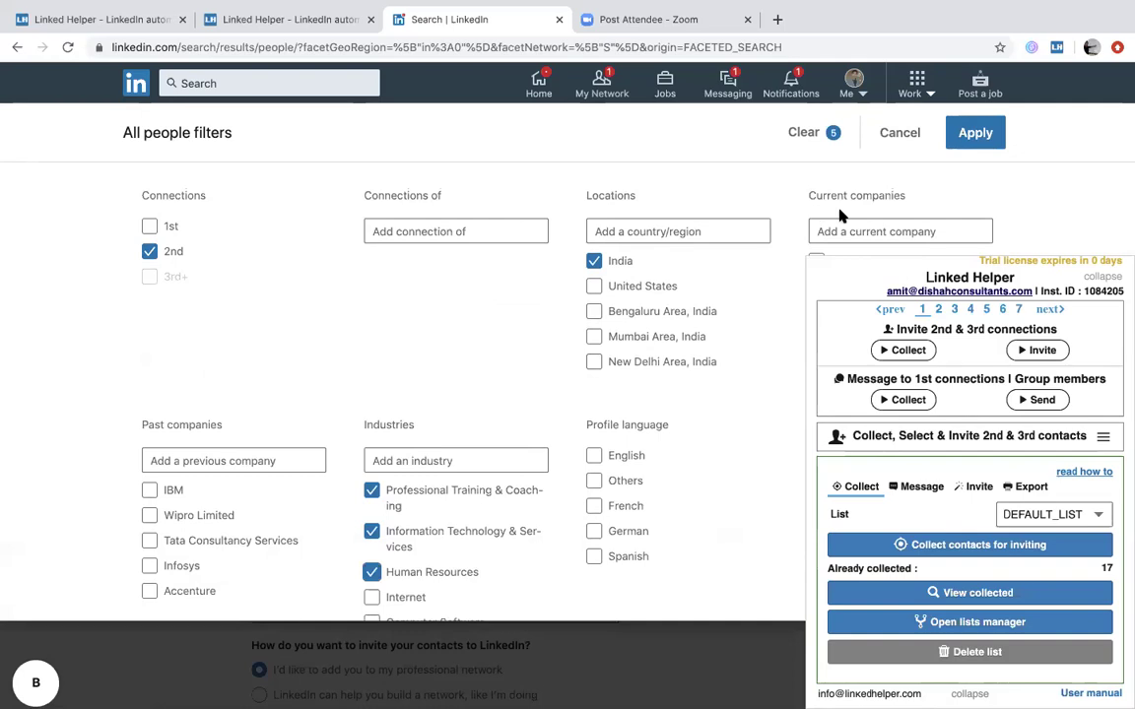
pyautogui.click(973, 132)
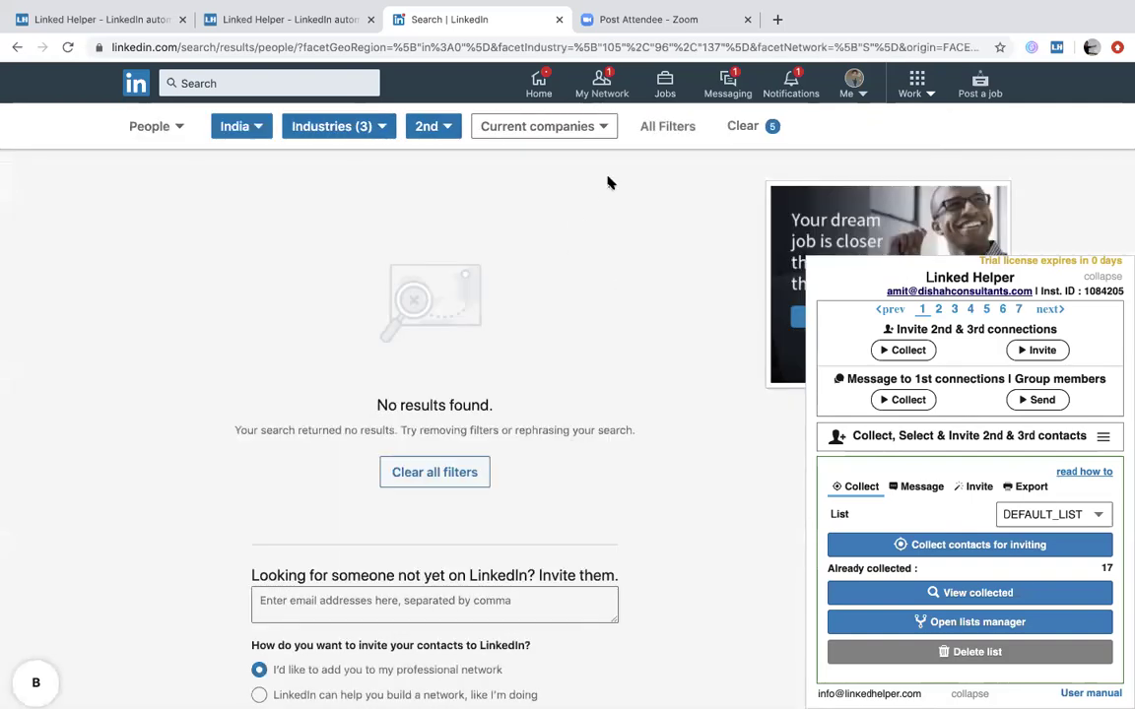
# Add the past company HCL Technologies and the profile language English to the people filters, apply them and look over the results
pyautogui.click(667, 126)
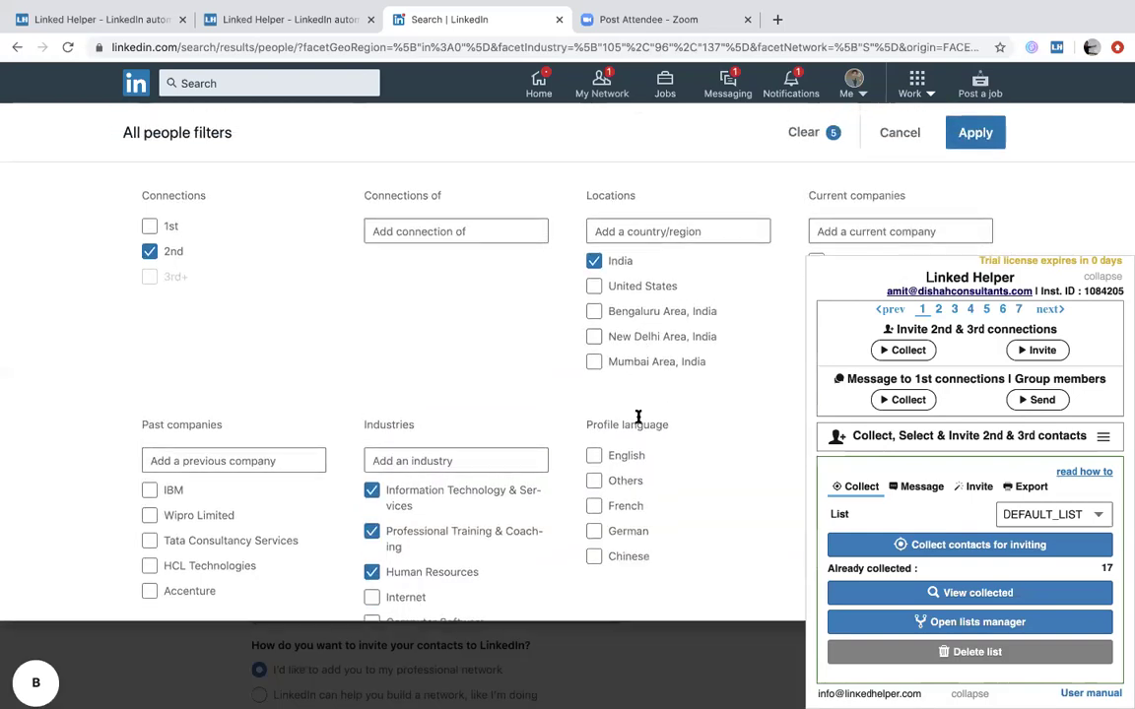
pyautogui.scroll(-1, 638, 416)
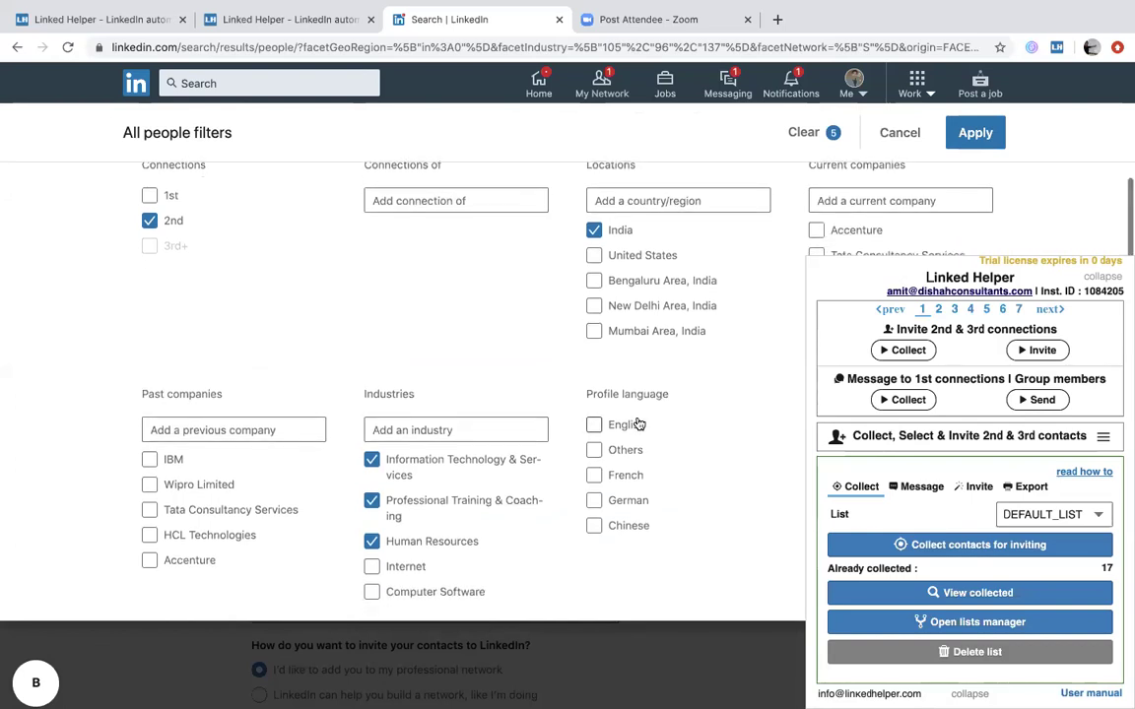
pyautogui.scroll(-3, 638, 424)
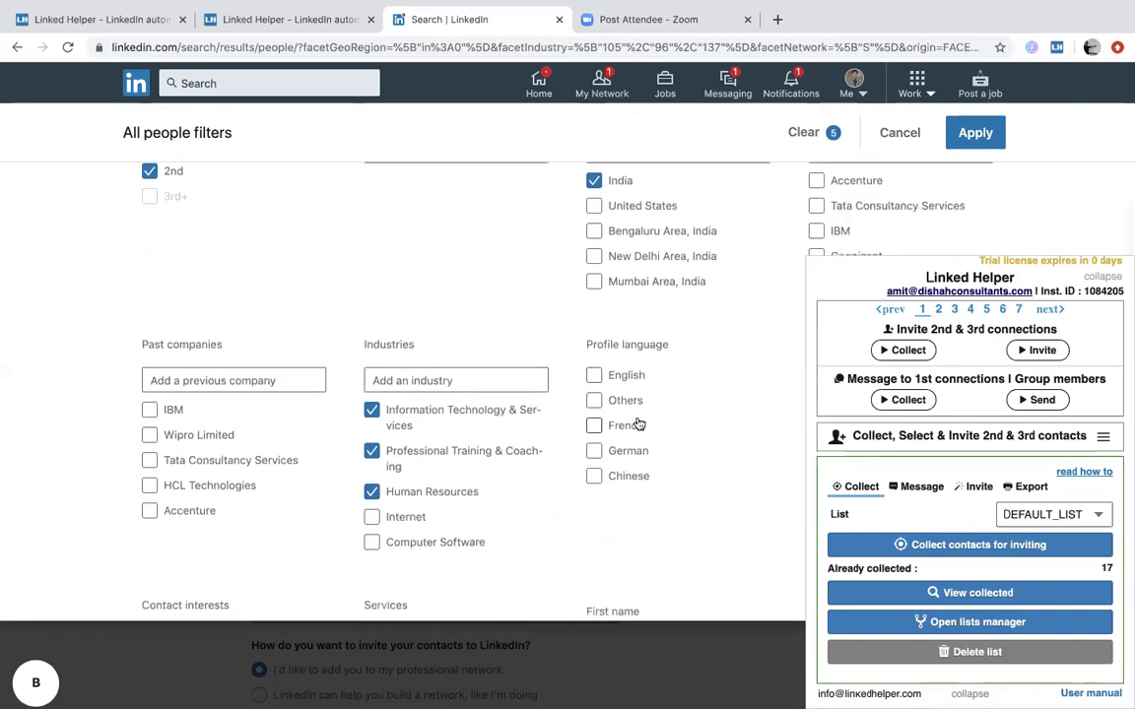
pyautogui.scroll(-6, 639, 424)
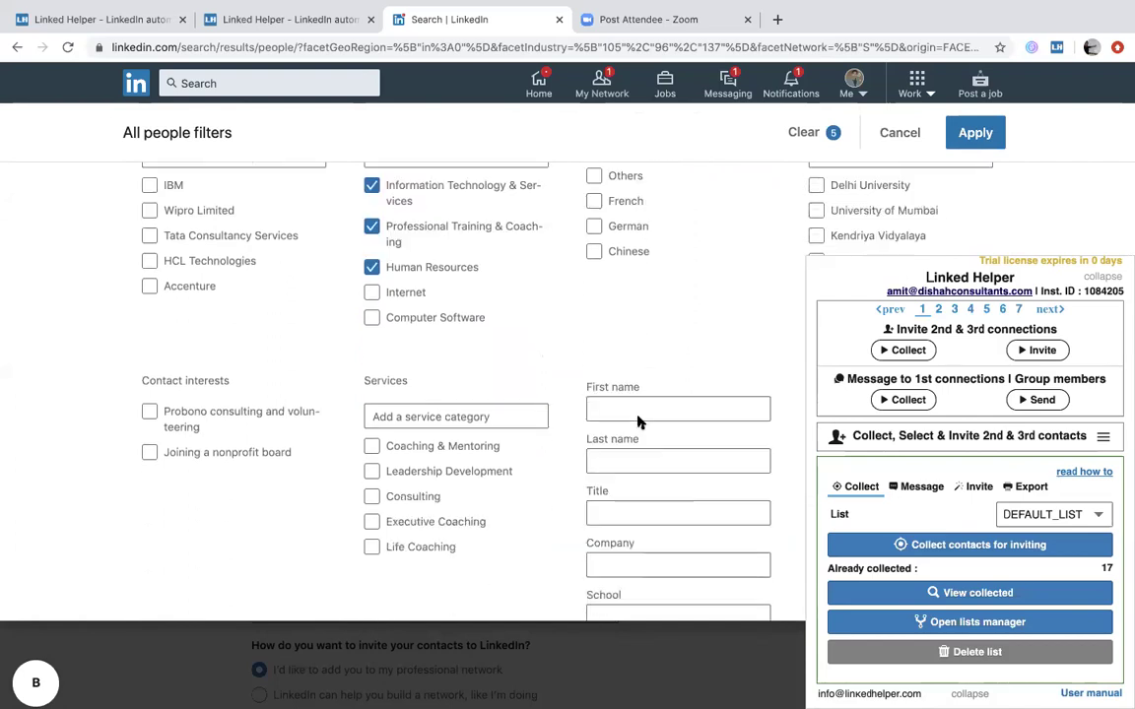
pyautogui.scroll(-2, 638, 422)
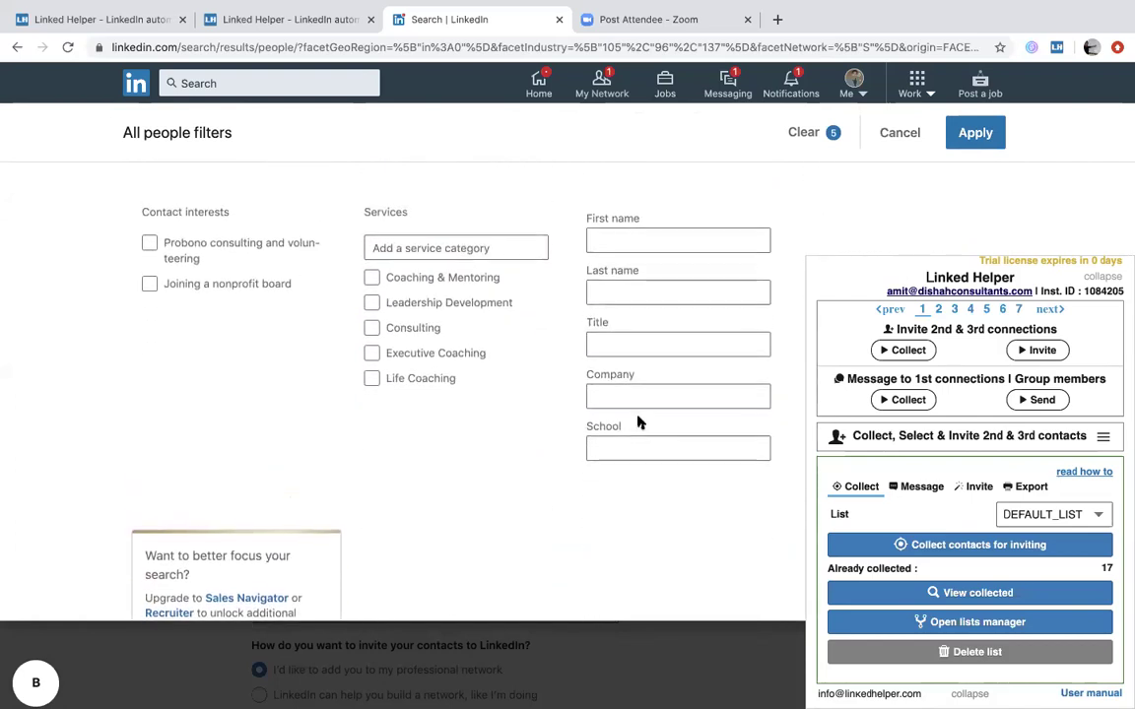
pyautogui.scroll(4, 639, 422)
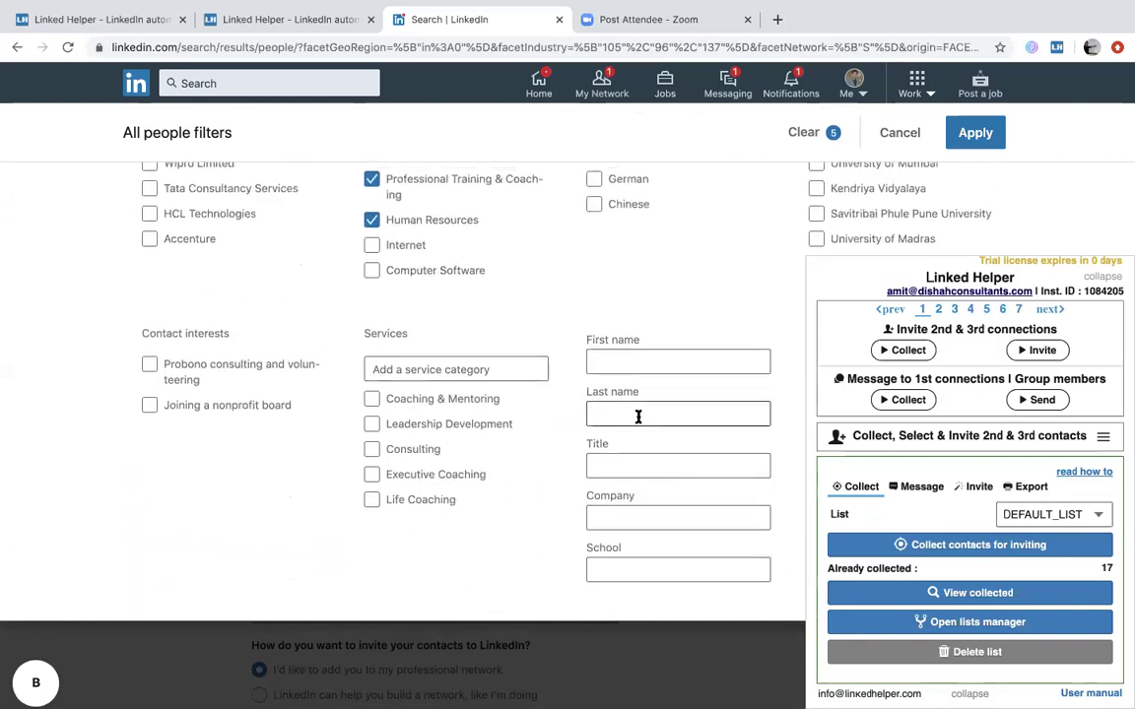
pyautogui.scroll(2, 638, 418)
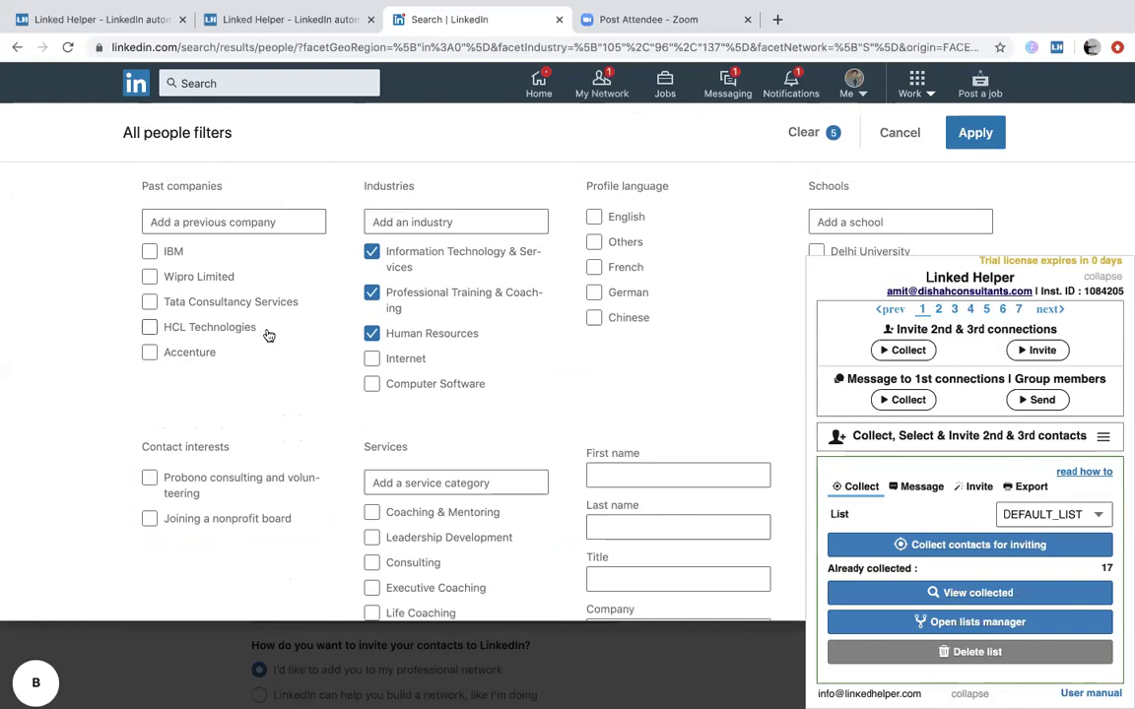
pyautogui.click(150, 329)
pyautogui.click(594, 217)
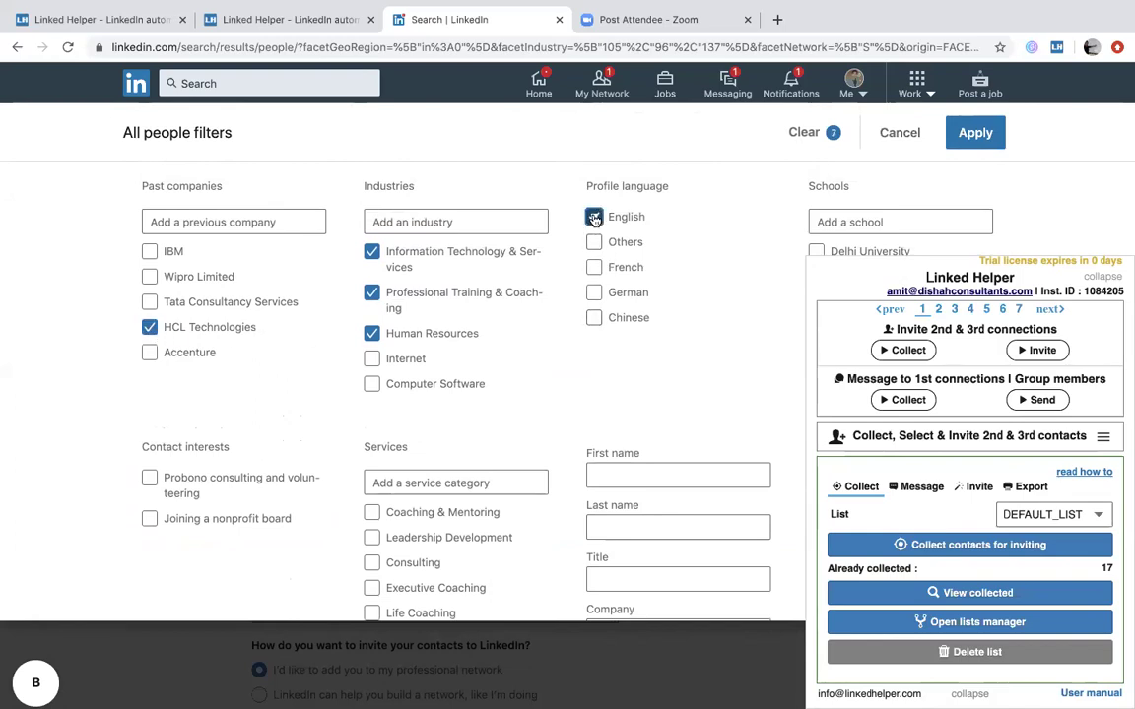
pyautogui.scroll(-1, 688, 327)
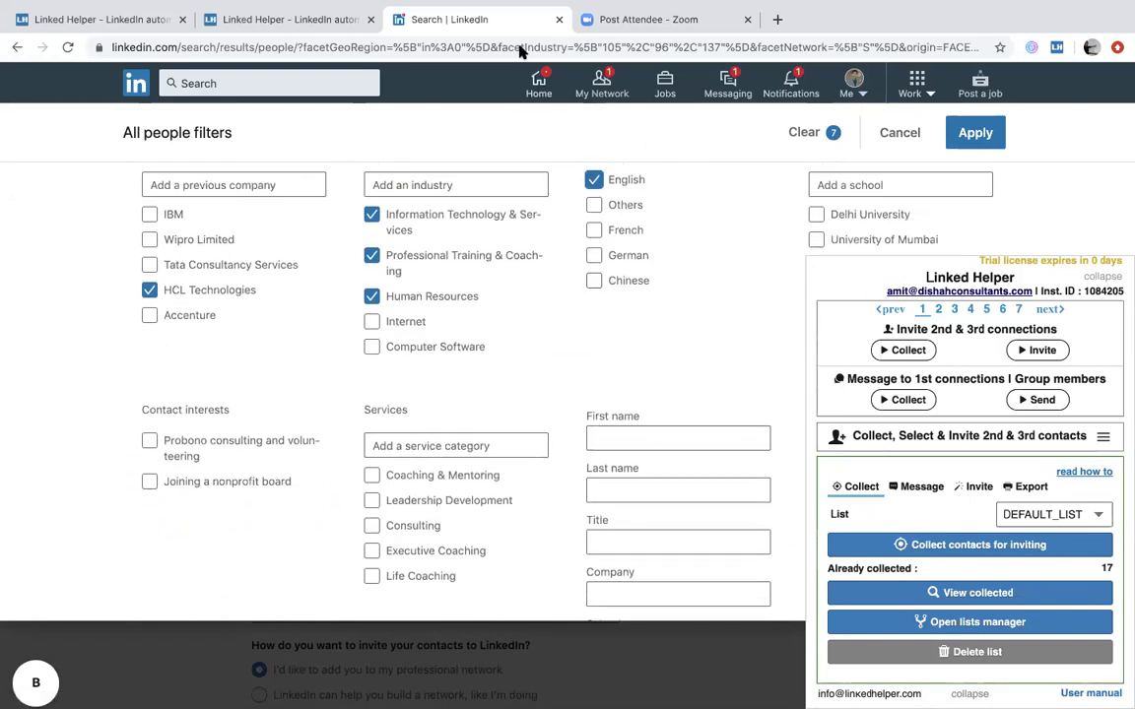
pyautogui.click(869, 132)
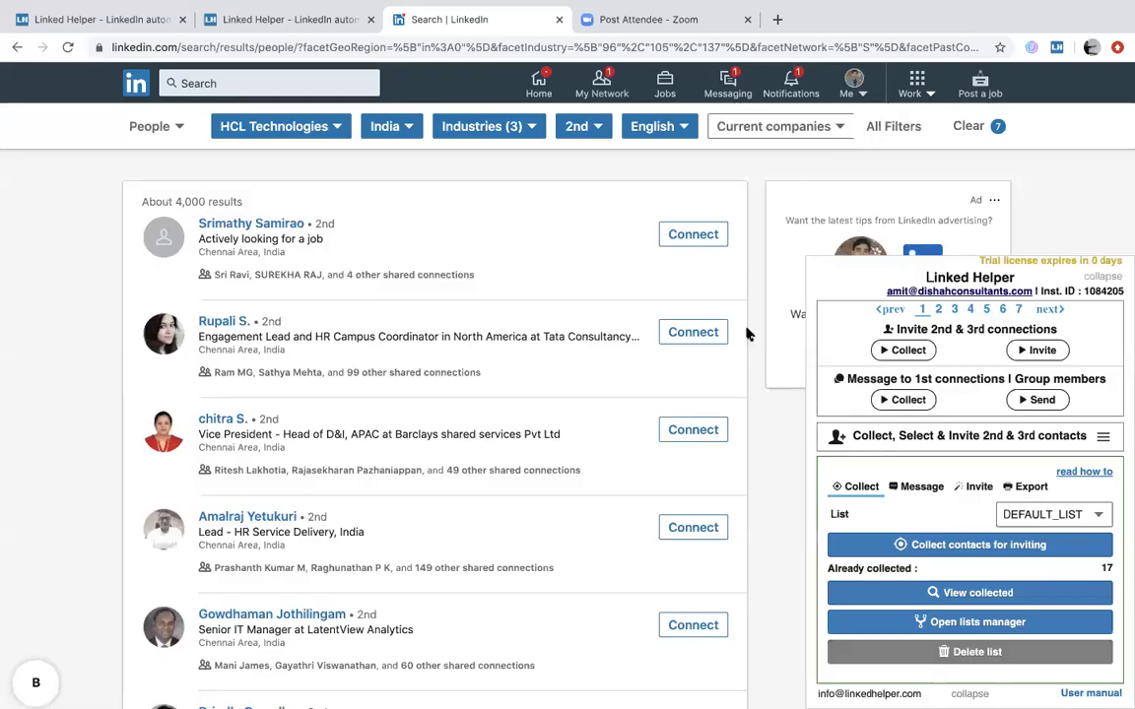
pyautogui.scroll(-2, 745, 334)
pyautogui.scroll(2, 746, 335)
pyautogui.scroll(-1, 747, 335)
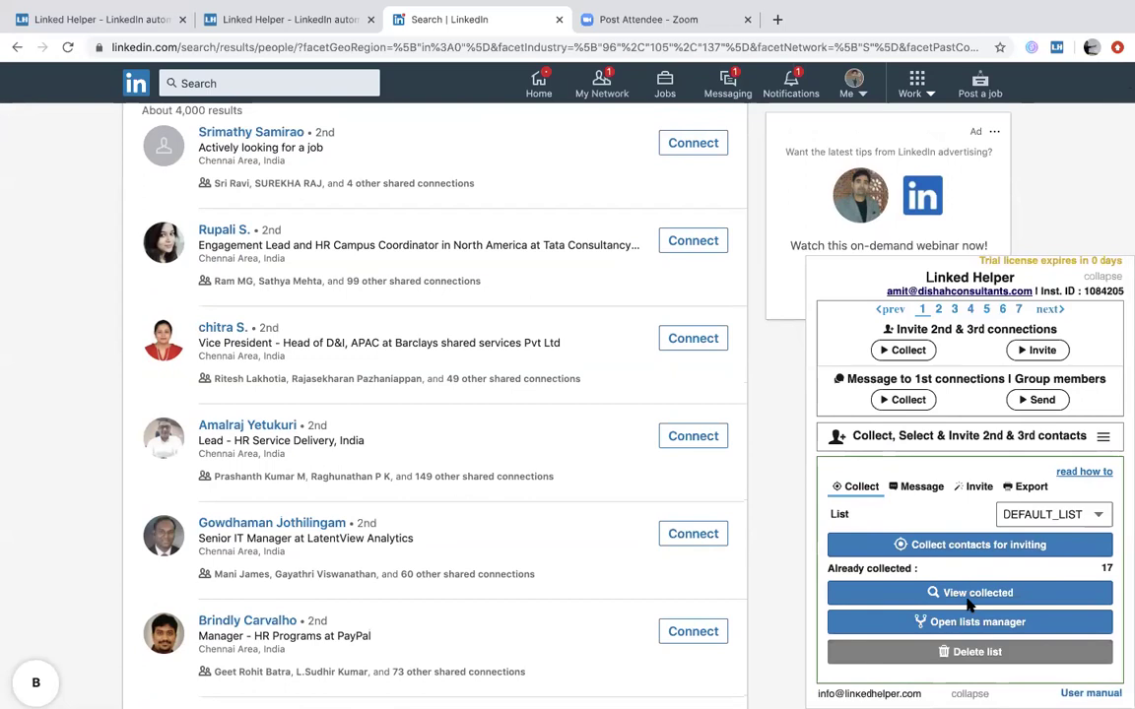
# Open the invitation message template in Message Template Editor PRO, dismiss the video tip and place the cursor in the message text
pyautogui.click(918, 488)
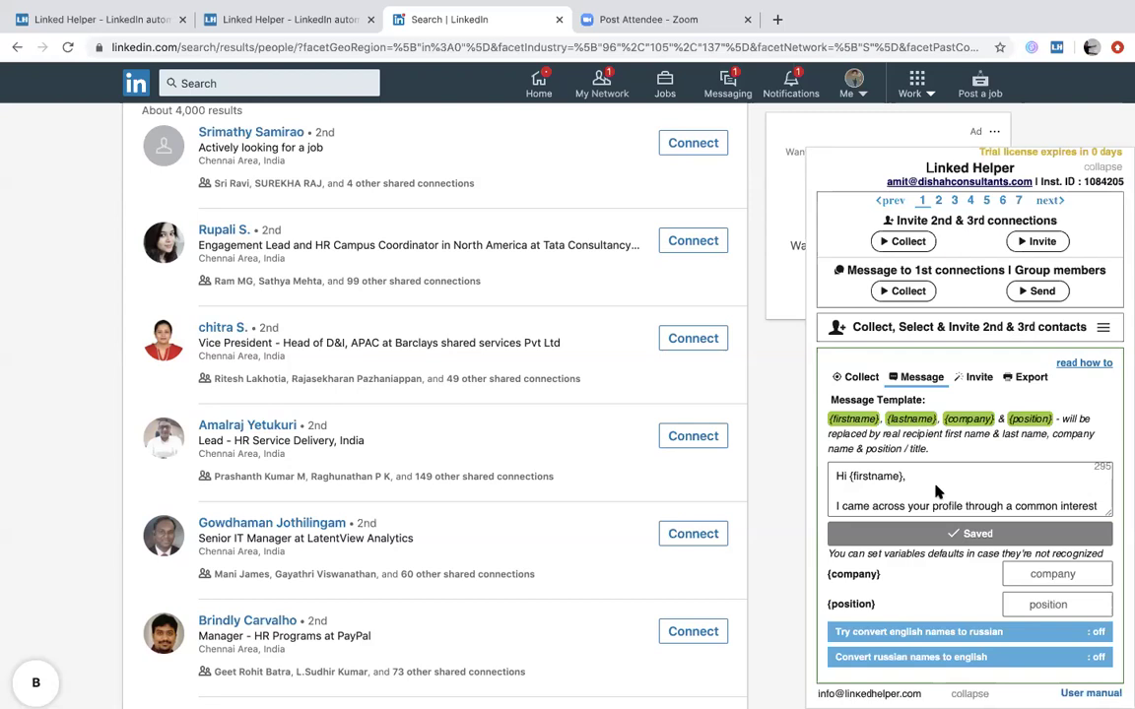
pyautogui.click(942, 504)
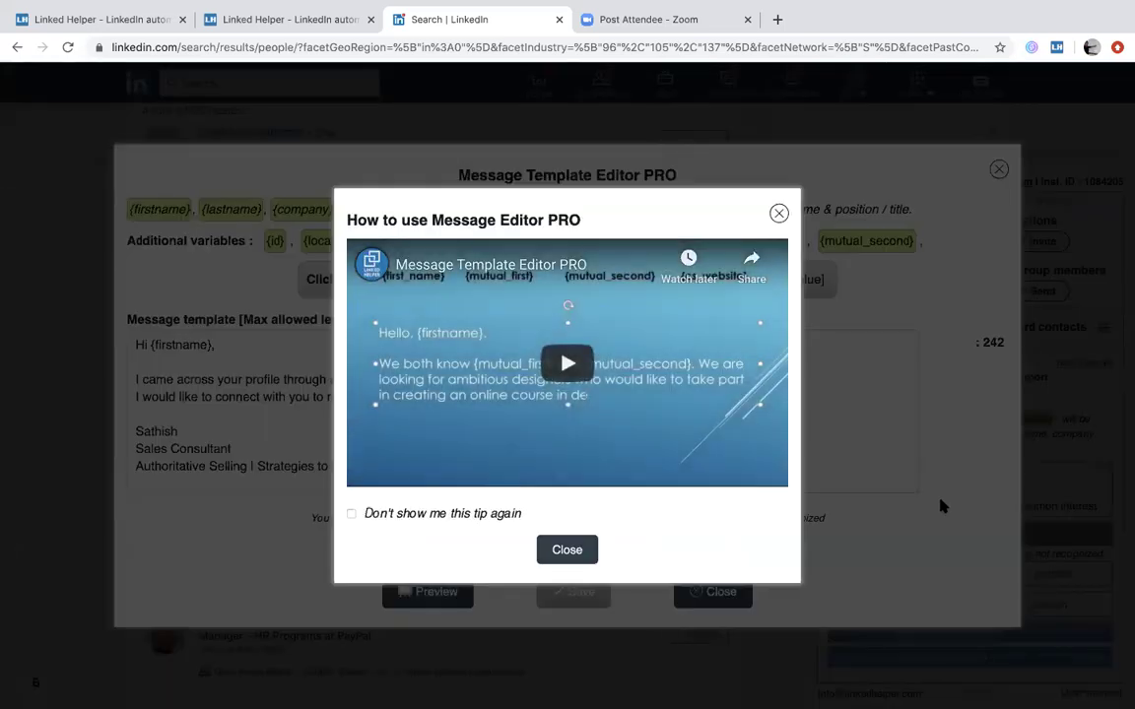
pyautogui.click(779, 214)
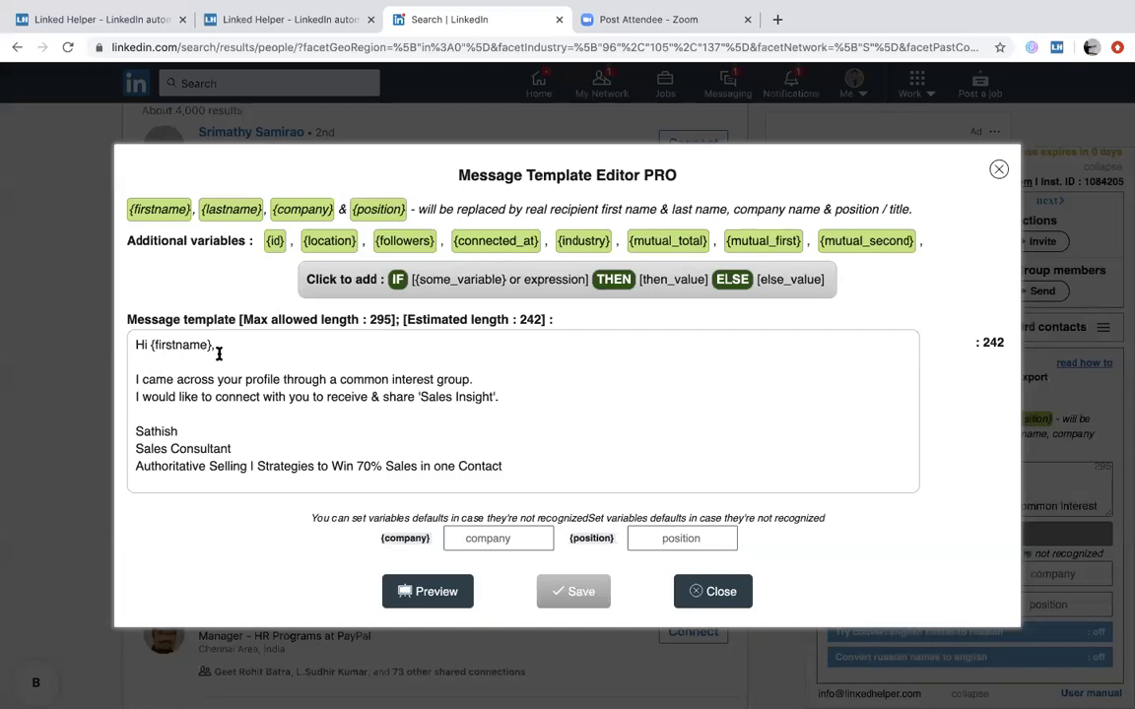
pyautogui.click(520, 393)
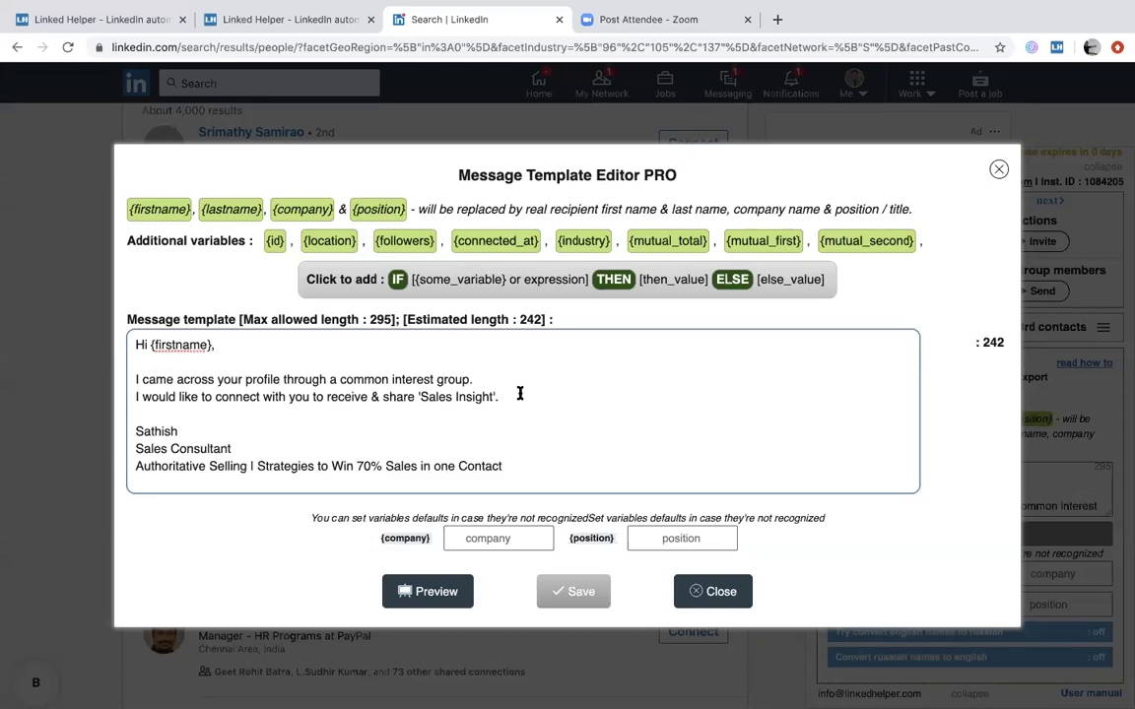
# Replace the two body lines of the message template with "We know each other from the Sales Automation Group."
pyautogui.moveTo(502, 397); pyautogui.dragTo(132, 379)
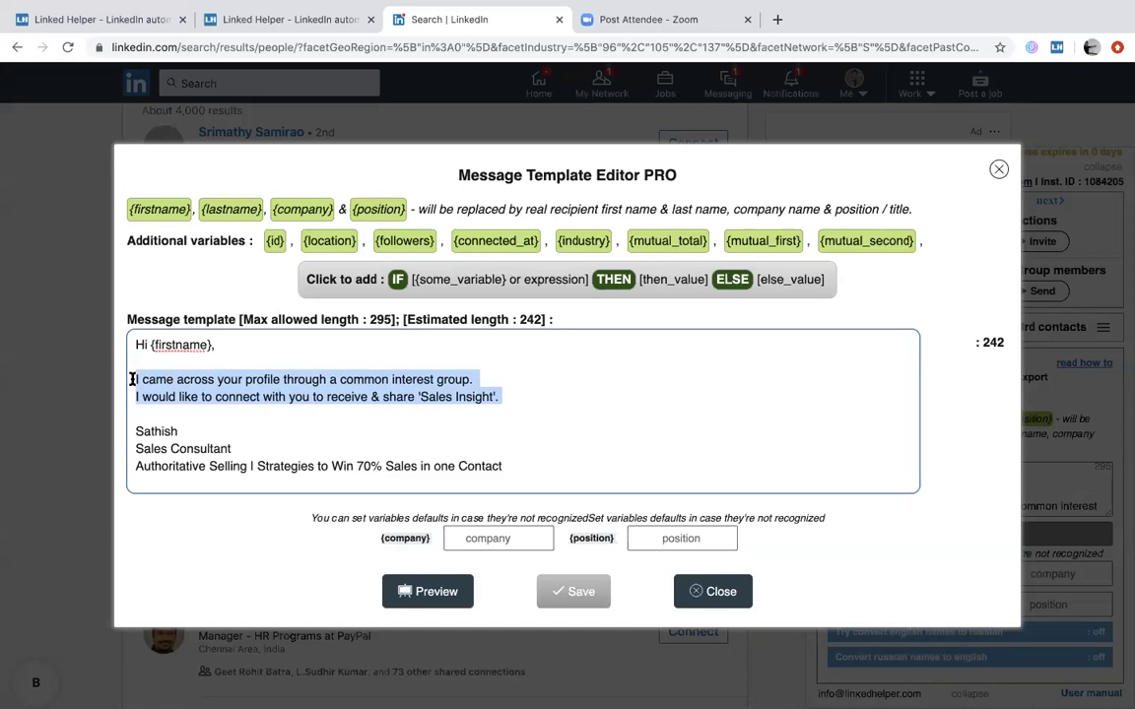
pyautogui.write('I know')
pyautogui.press('BackSpace')
pyautogui.press('BackSpace')
pyautogui.press('BackSpace')
pyautogui.press('BackSpace')
pyautogui.press('BackSpace')
pyautogui.press('BackSpace')
pyautogui.write('Se')
pyautogui.press('BackSpace')
pyautogui.press('BackSpace')
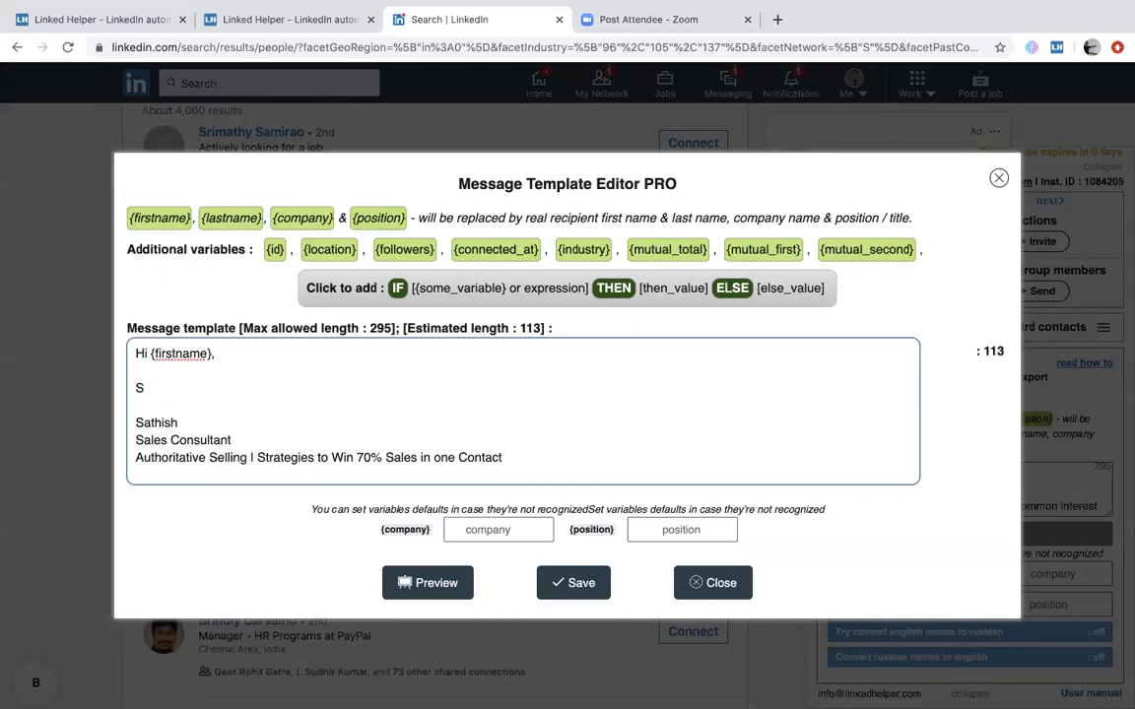
pyautogui.write('We know ea')
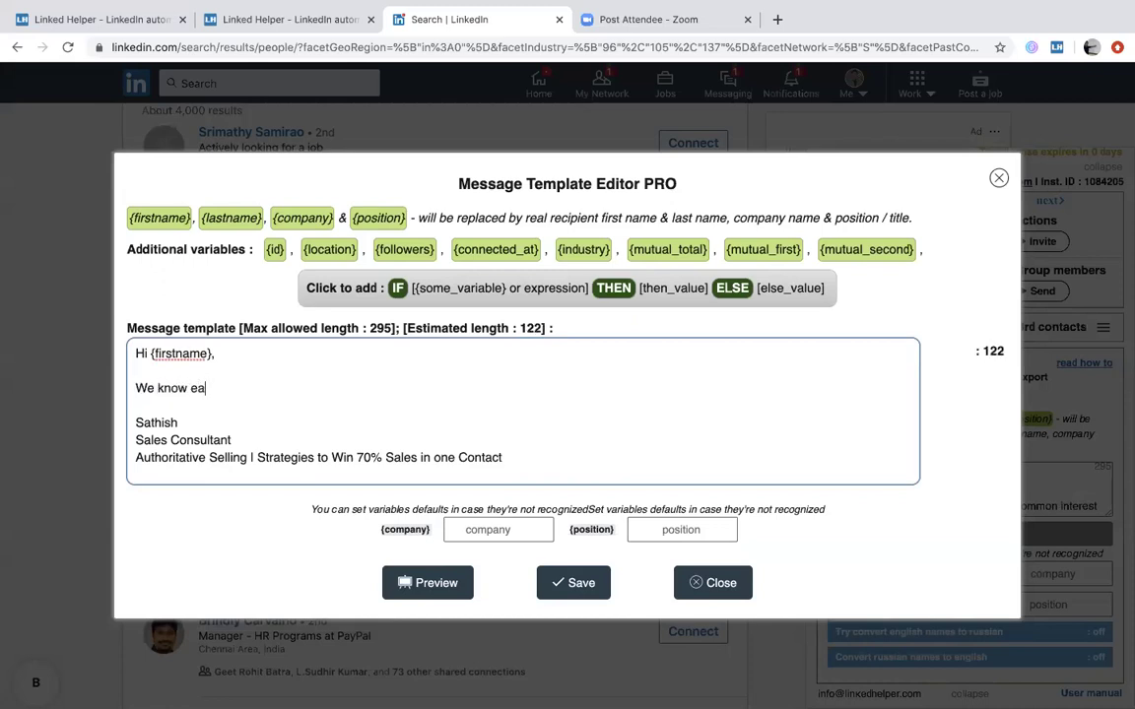
pyautogui.write('ch other from ')
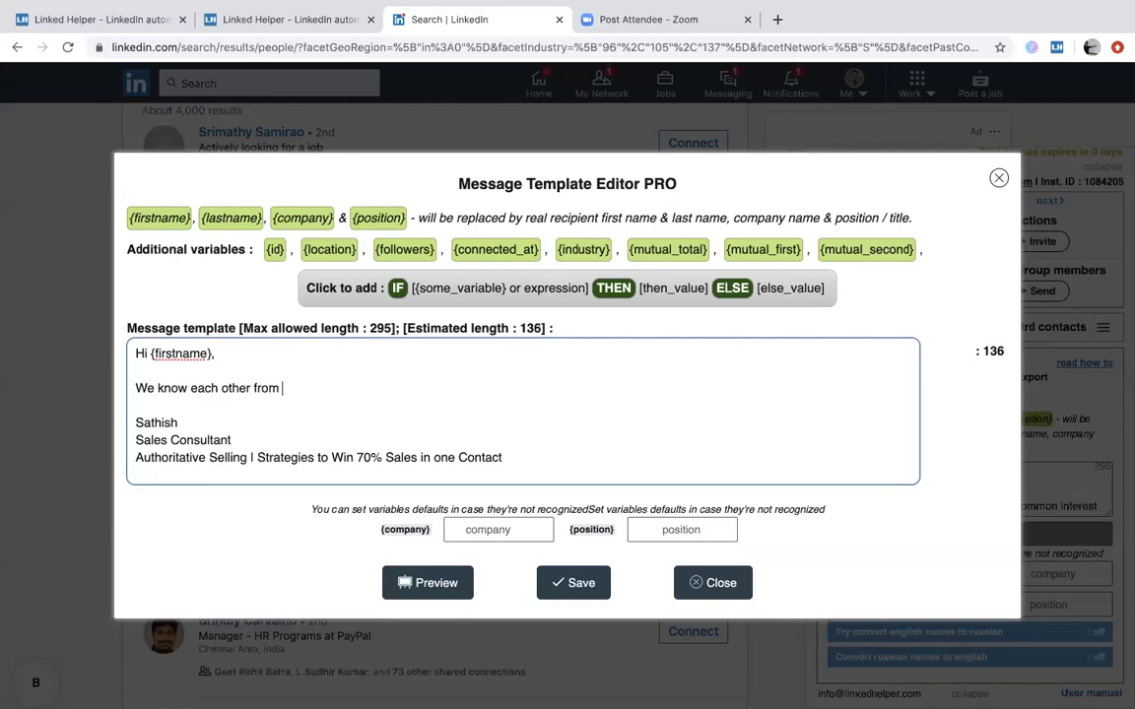
pyautogui.write('the Sales Automation Group.')
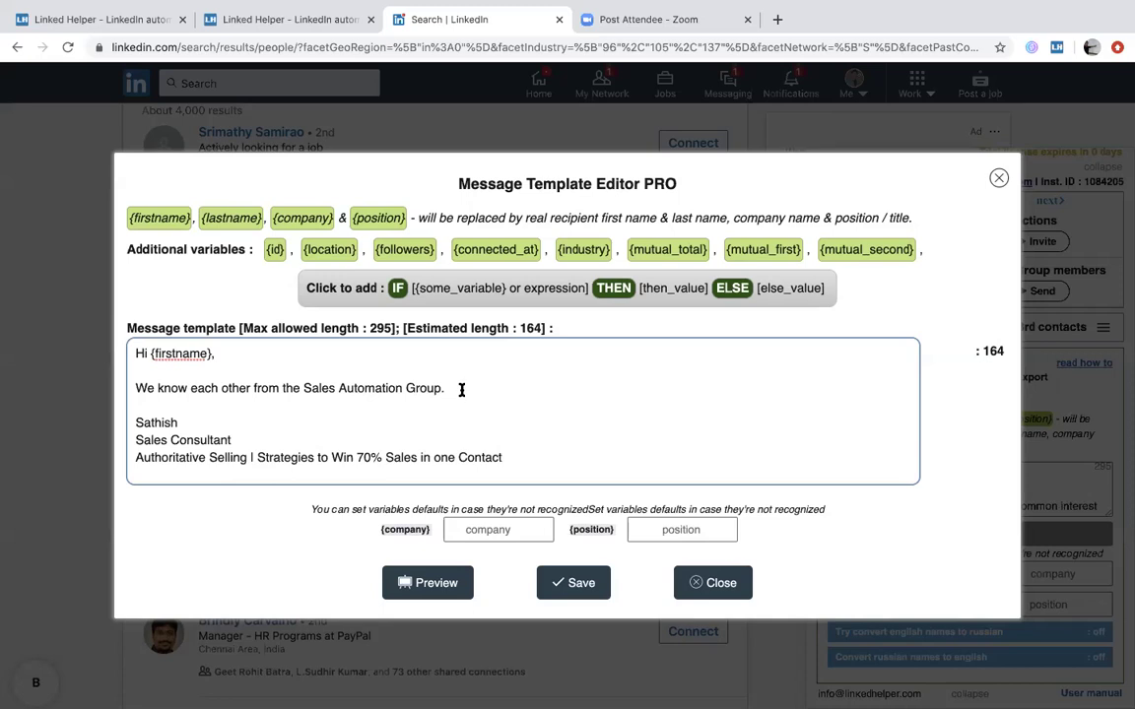
# Add a second body line reading: I would like to connect with you to receive and share "Sales Insight"
pyautogui.press('Return')
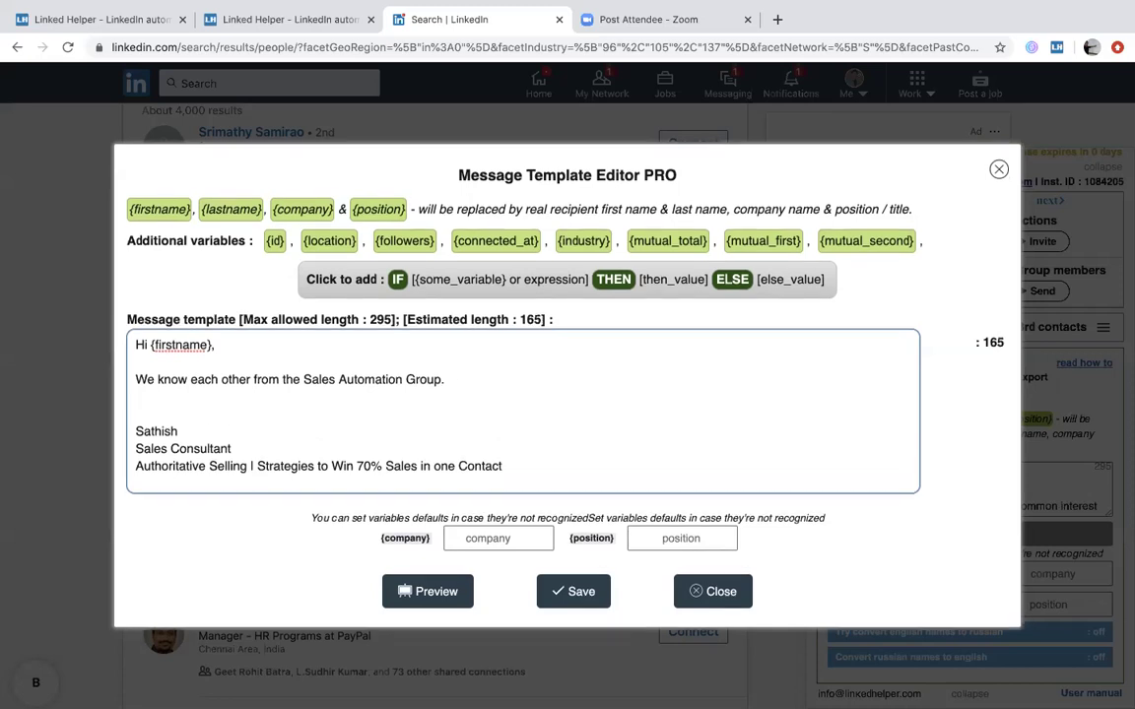
pyautogui.write('I would like to co')
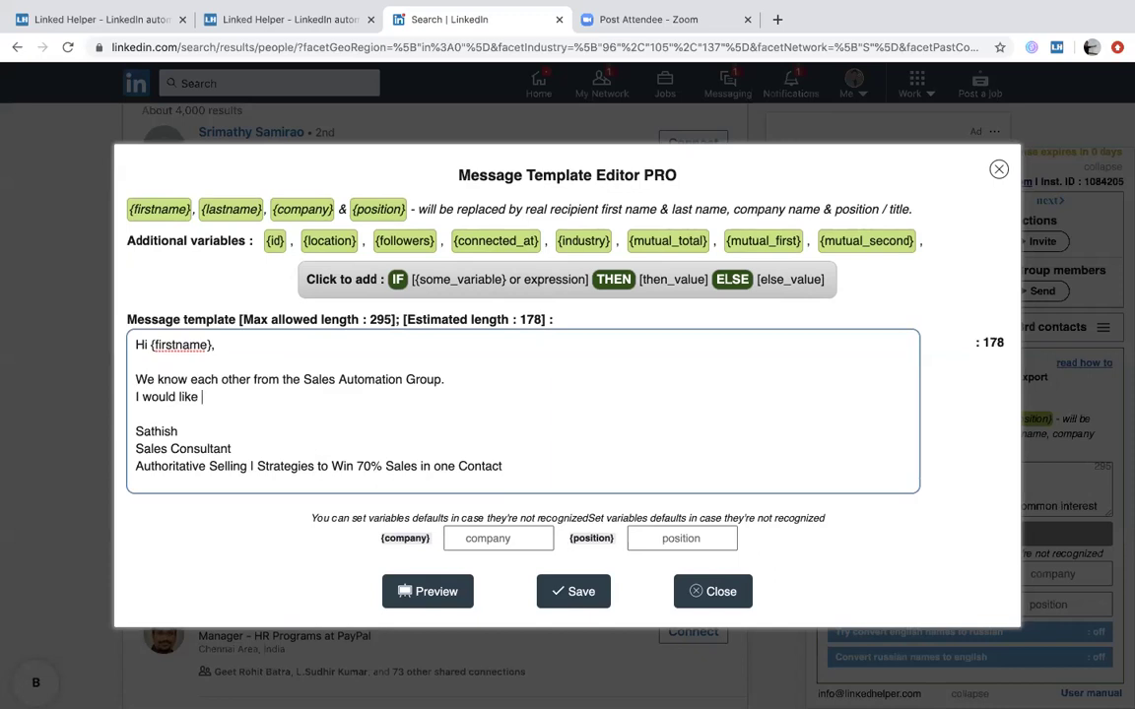
pyautogui.write('nnect with you')
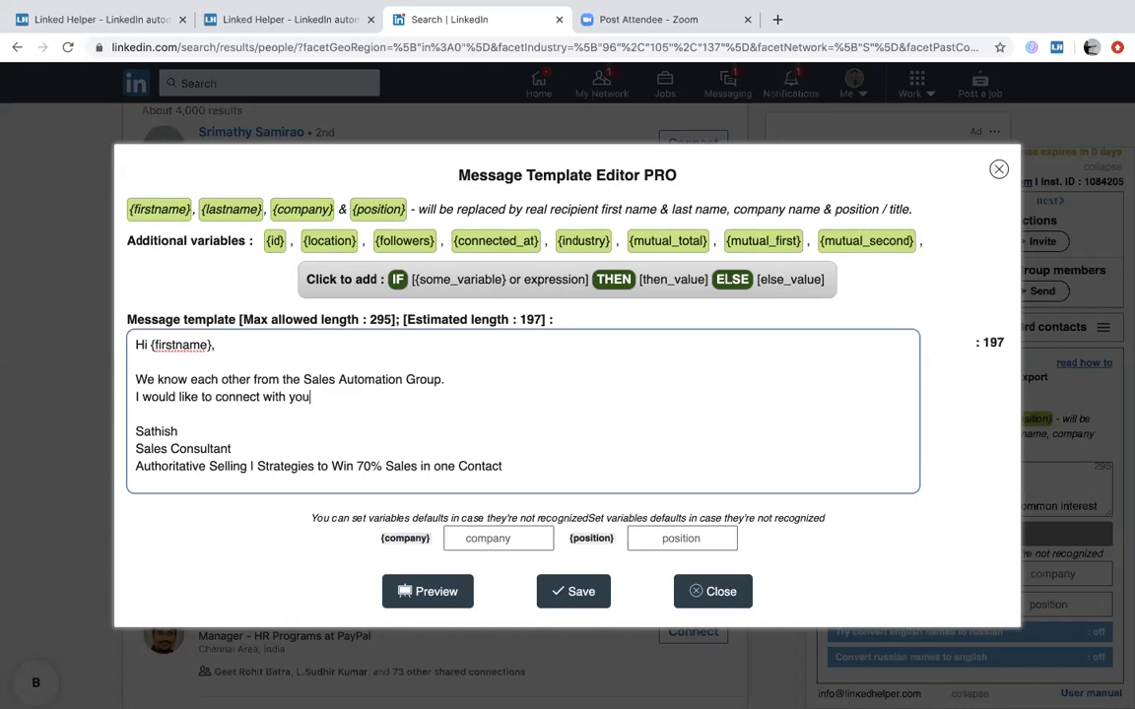
pyautogui.write(' to receive and ')
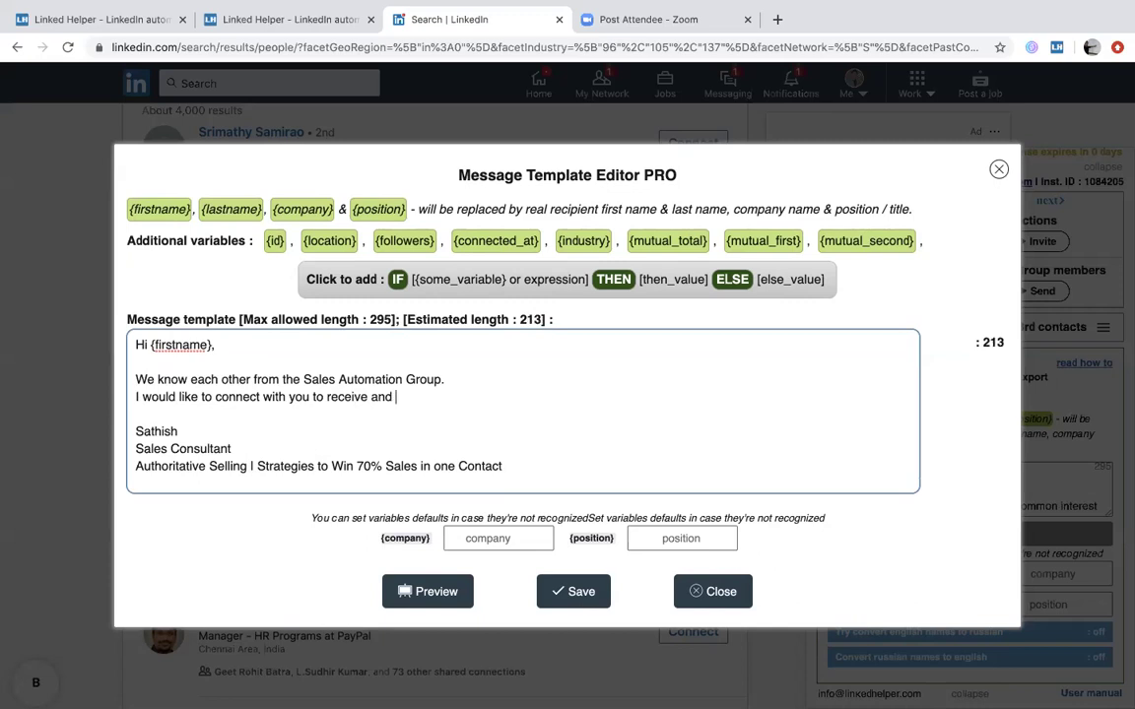
pyautogui.write('share "Sale')
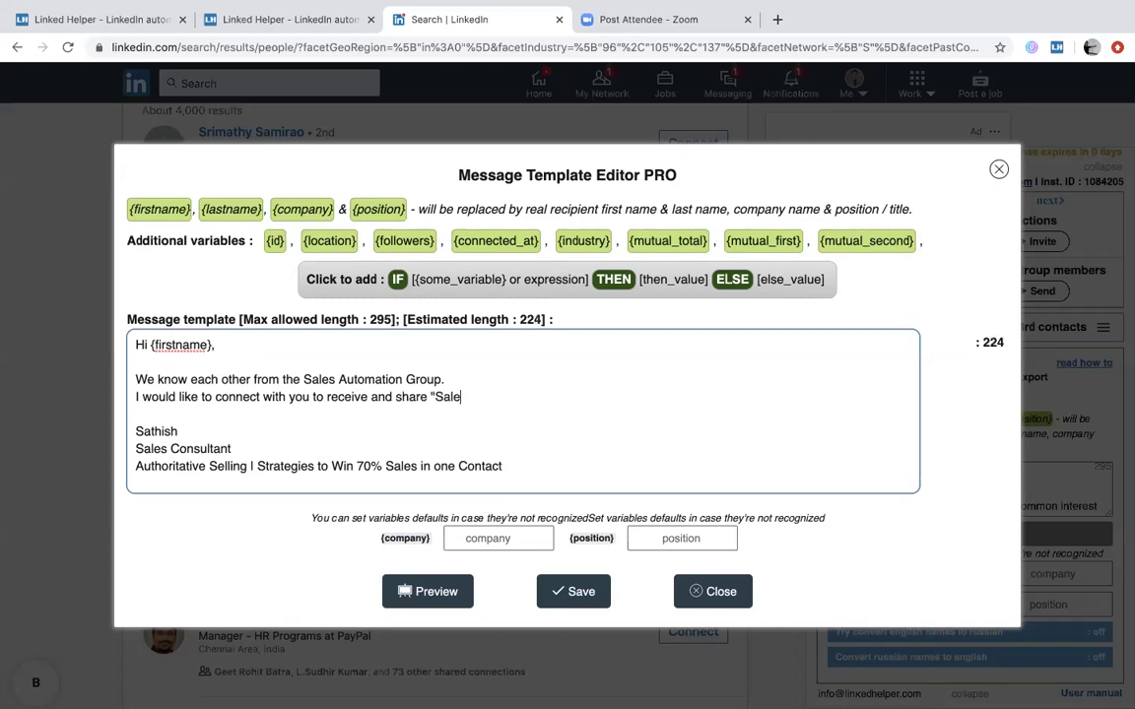
pyautogui.write('s Insight"')
# Highlight the tagline under the signature, then close the template editor and discard the message changes
pyautogui.click(522, 464)
pyautogui.keyDown('shift'); pyautogui.click(138, 466); pyautogui.keyUp('shift')
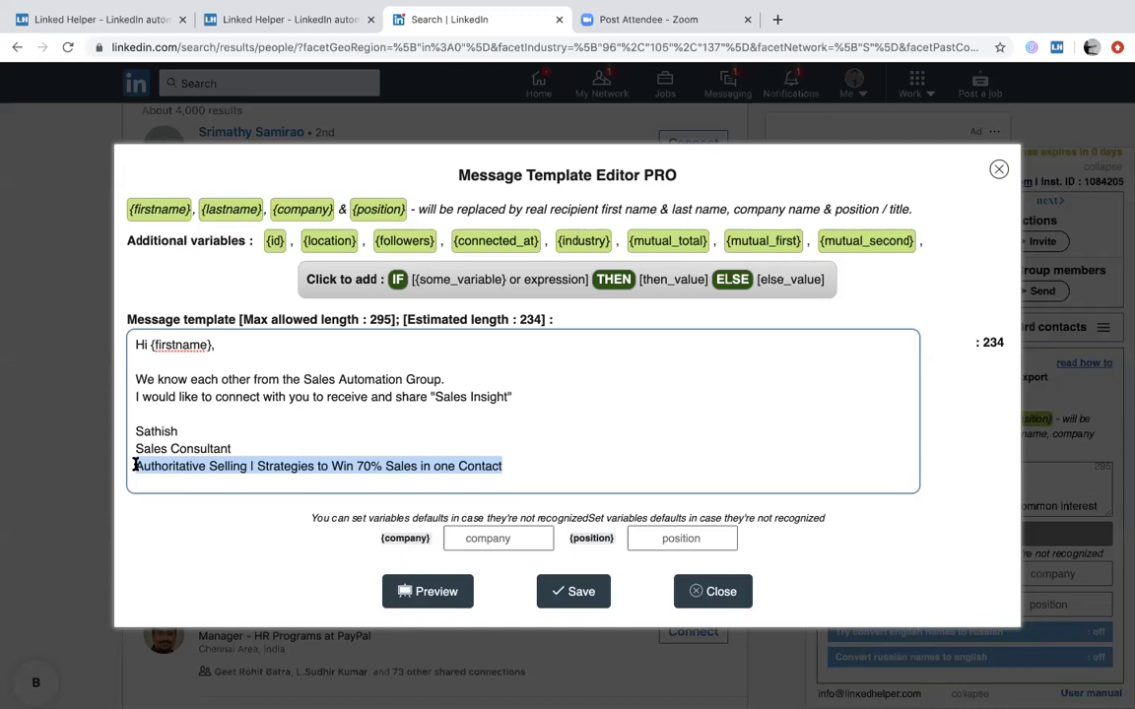
pyautogui.click(998, 169)
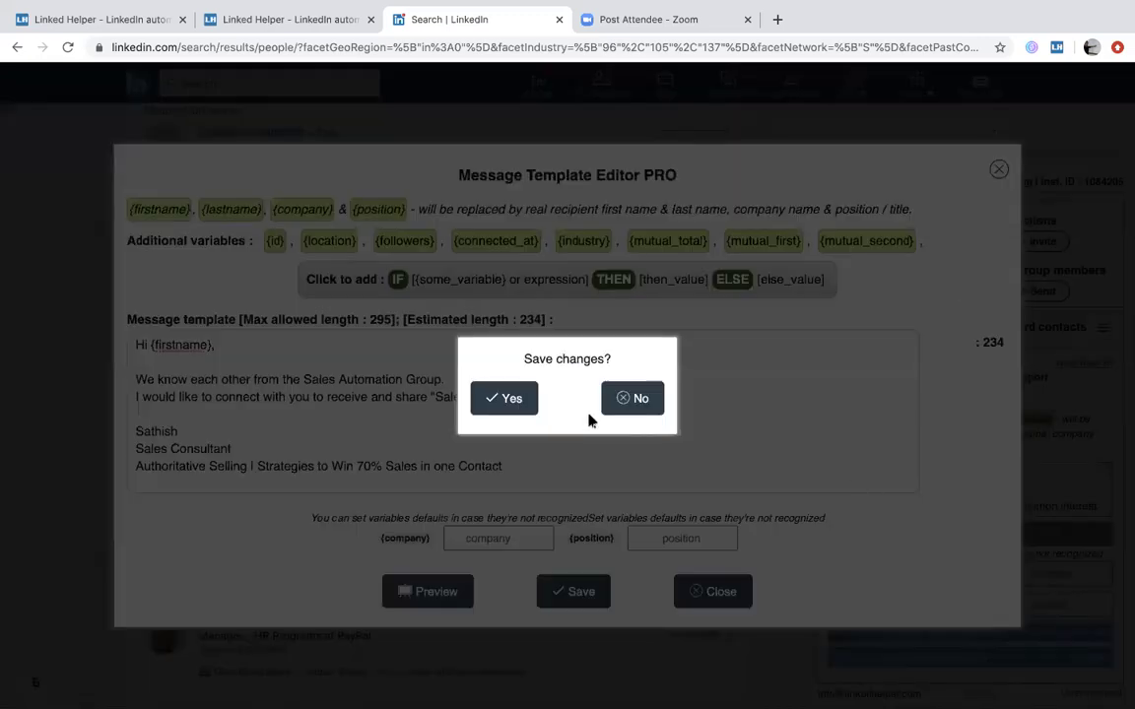
pyautogui.click(622, 399)
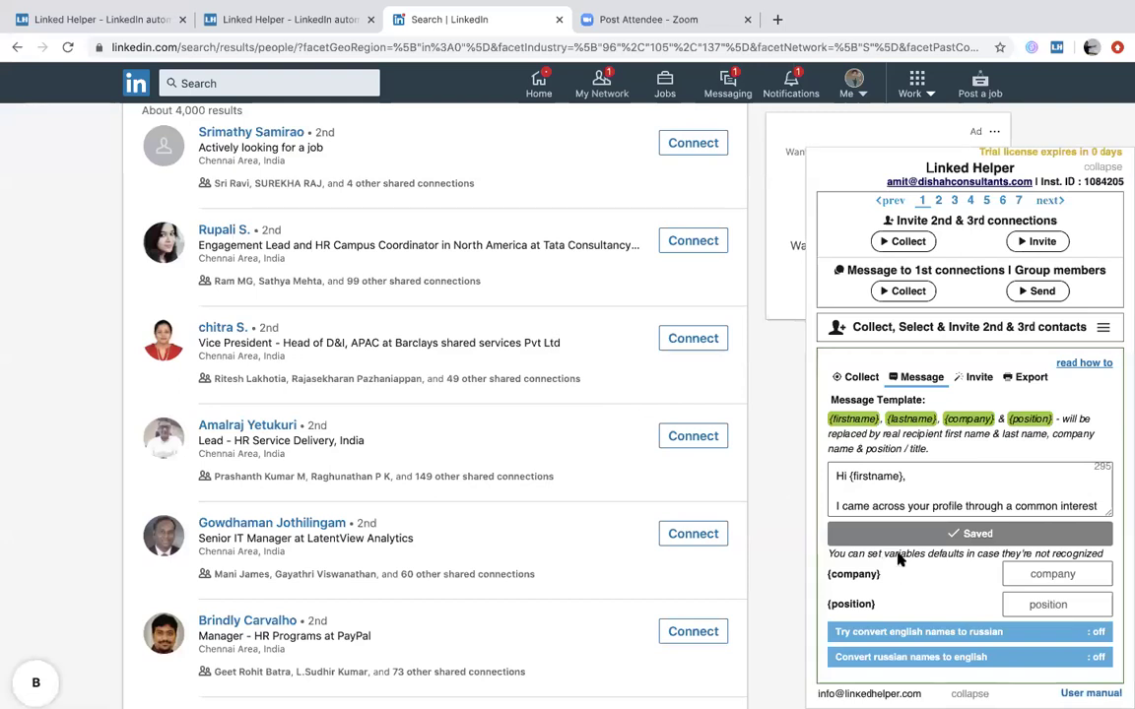
# Show the profile inviting settings for 2nd and 3rd contacts and review their timeouts, leaving the timeout settings without saving
pyautogui.click(978, 379)
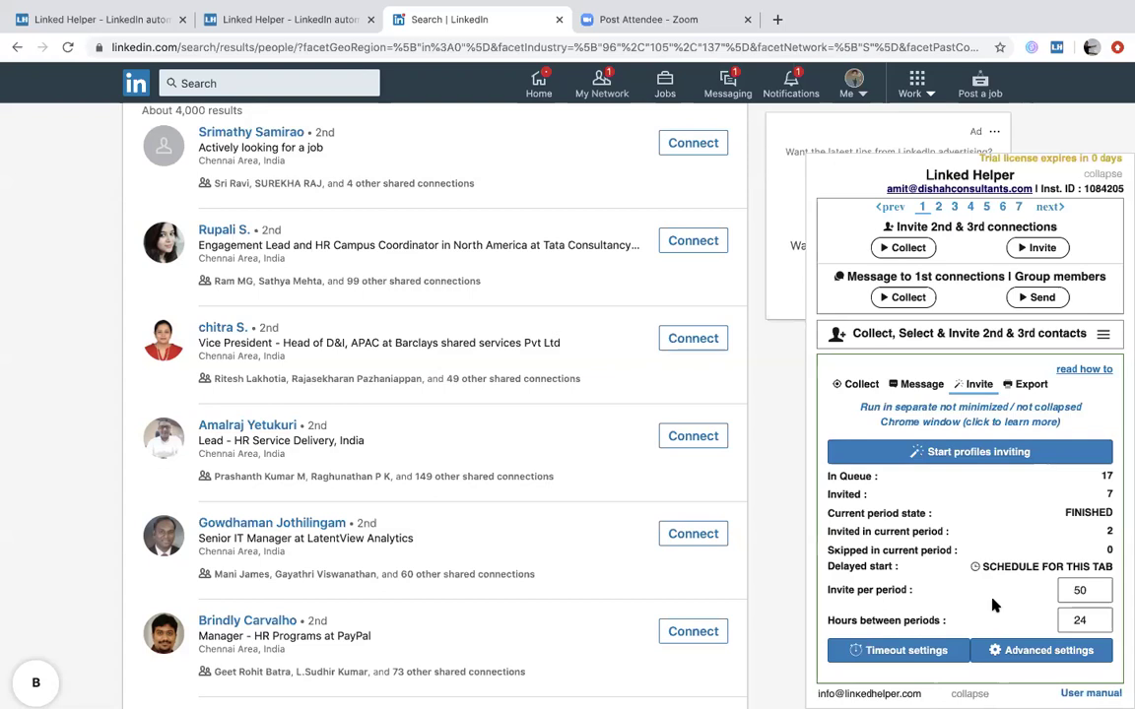
pyautogui.click(937, 658)
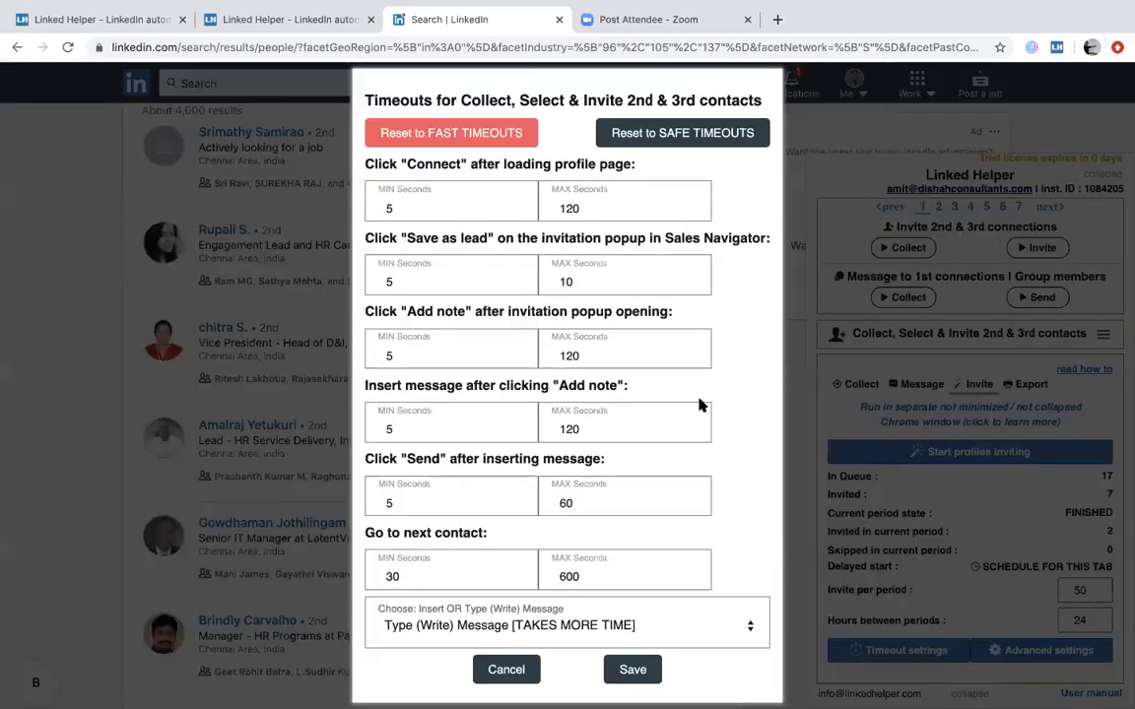
pyautogui.click(483, 138)
pyautogui.click(507, 669)
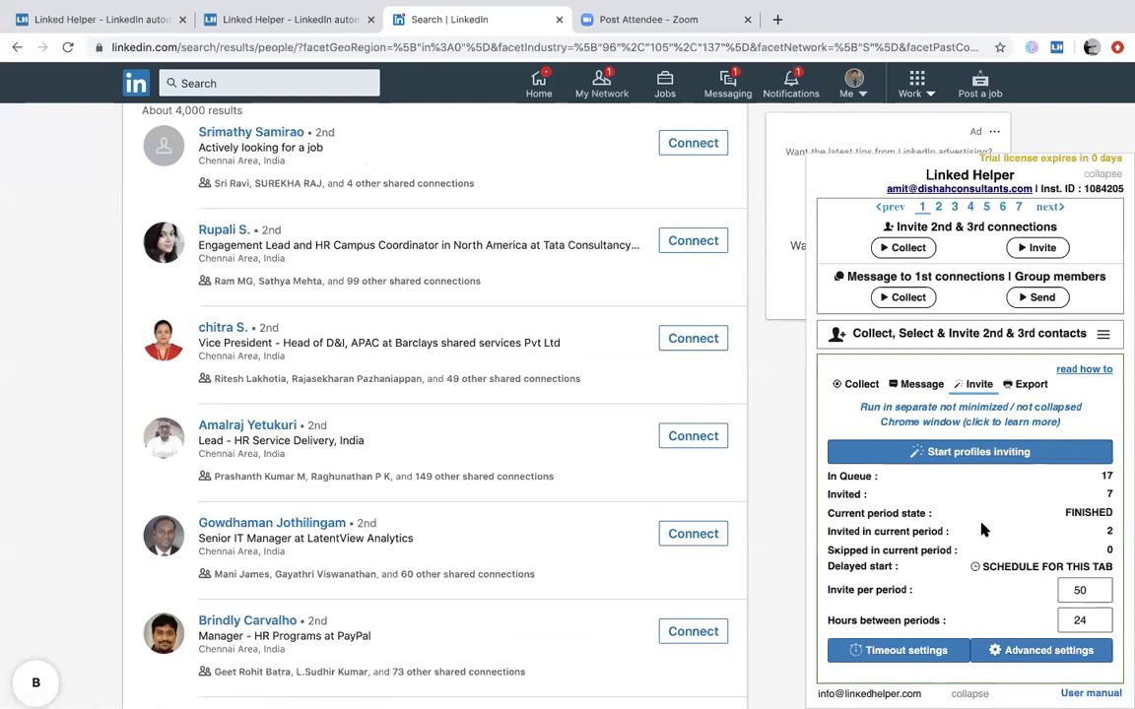
# Open the full list of Linked Helper modules and look over the available tools alongside the people results
pyautogui.scroll(-2, 981, 529)
pyautogui.scroll(1, 981, 529)
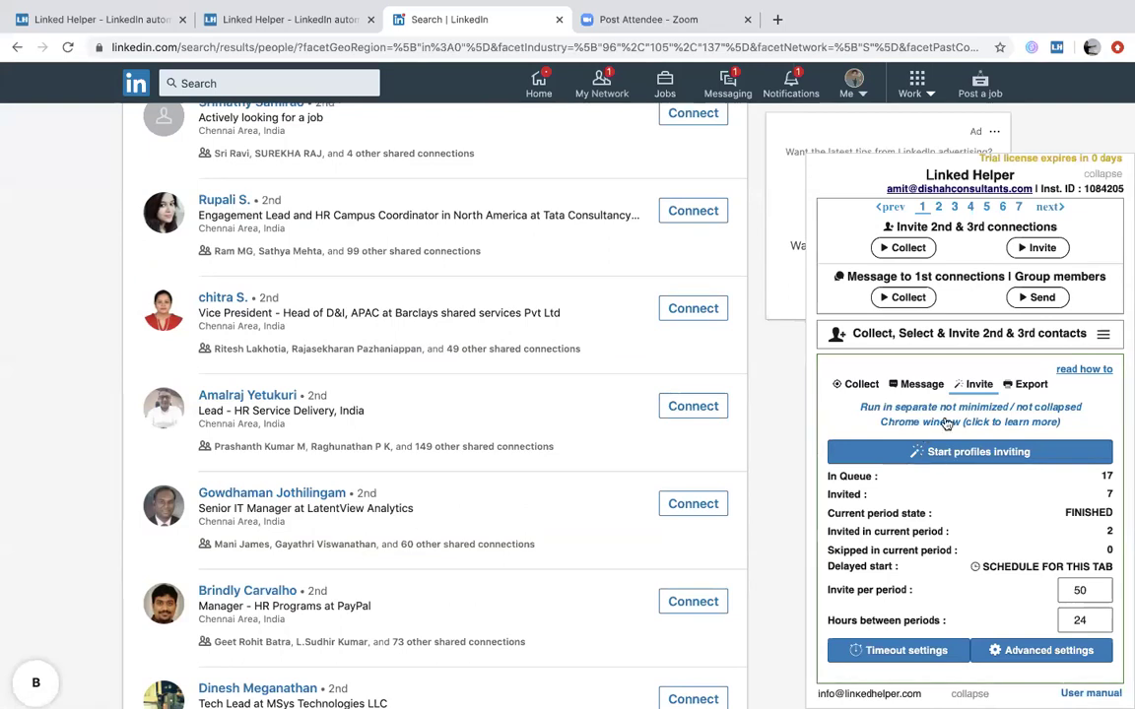
pyautogui.click(1103, 335)
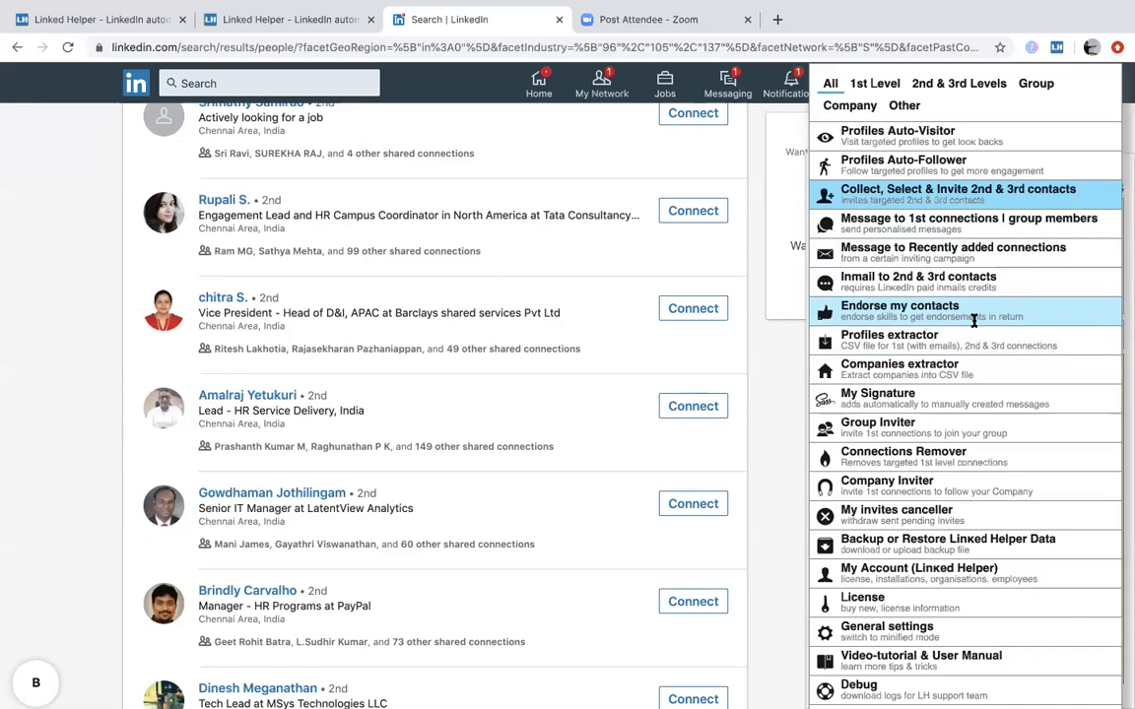
pyautogui.scroll(3, 689, 339)
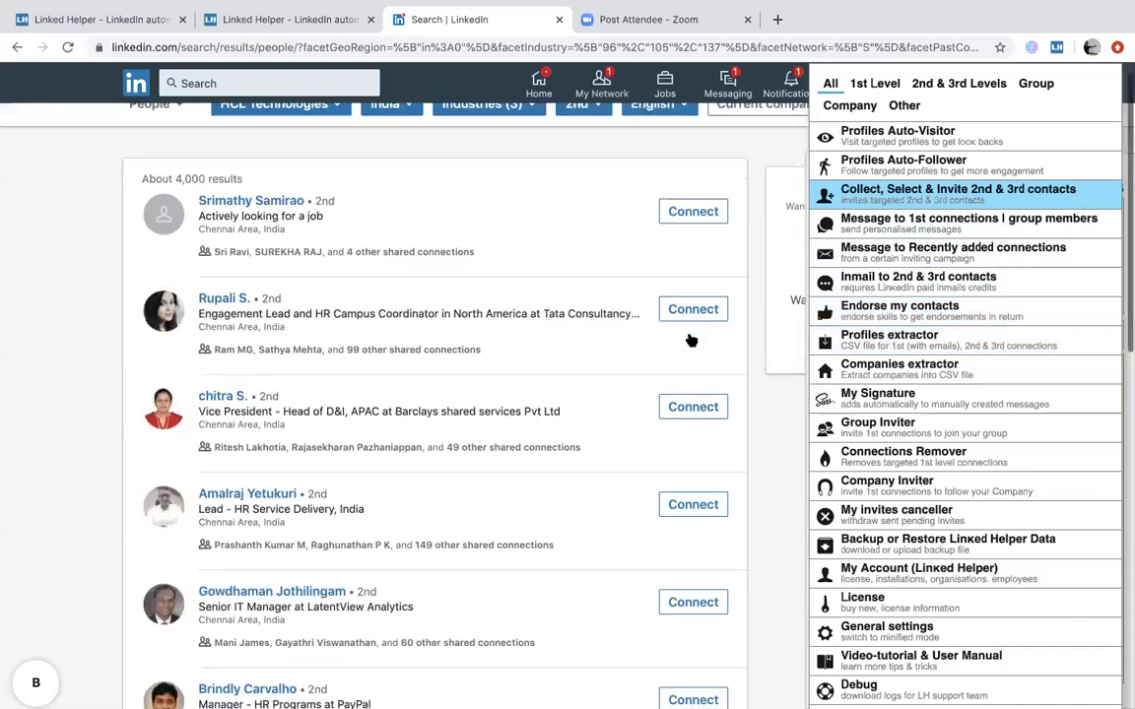